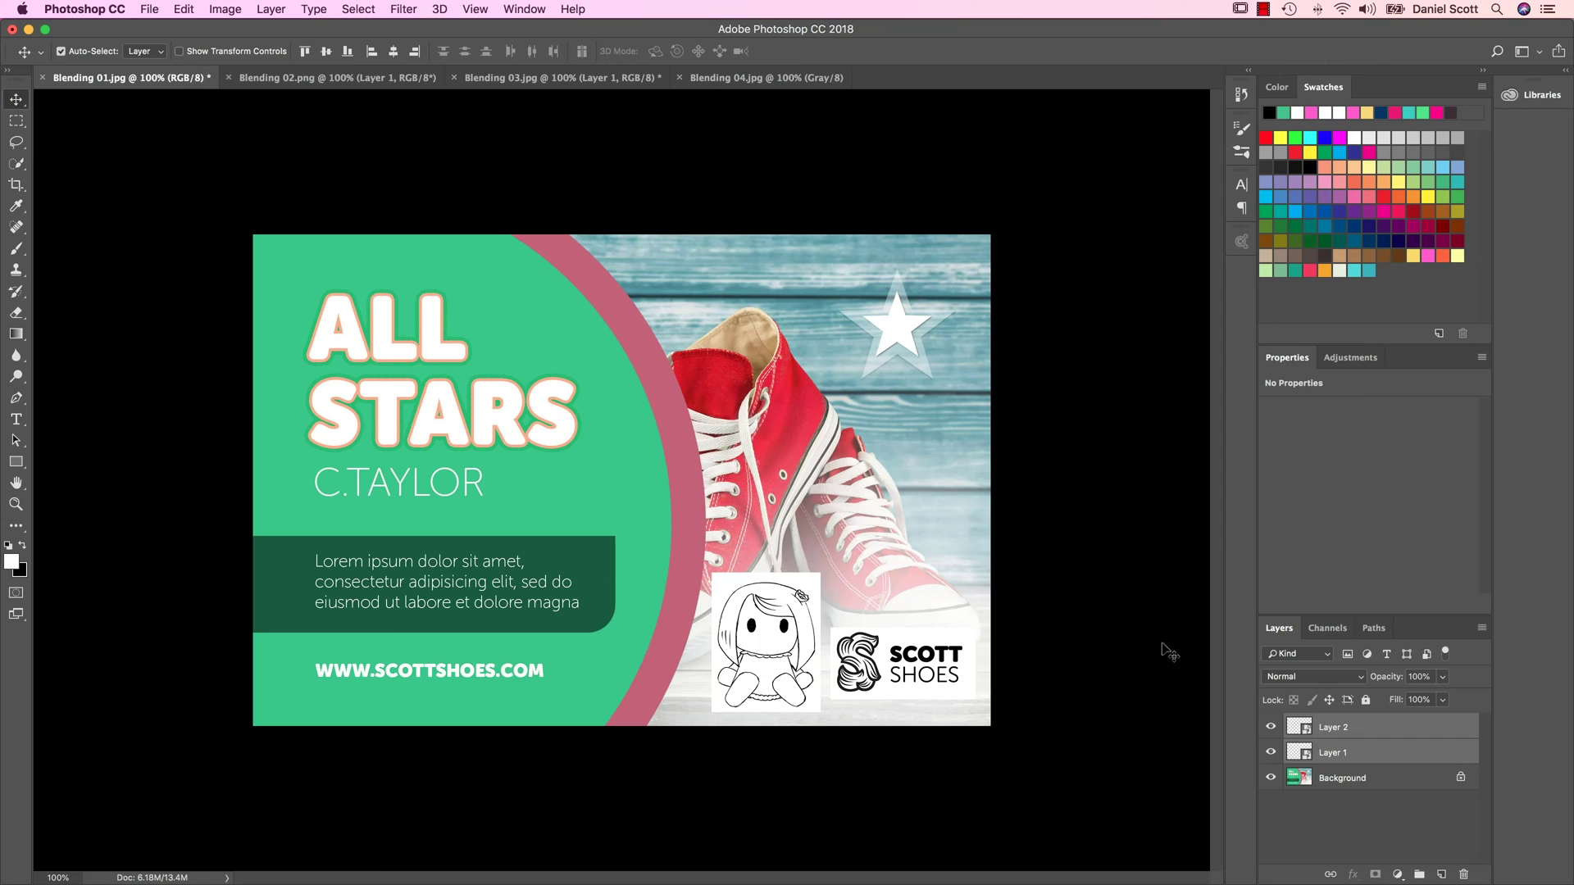
Set the drawing and logo layers to Multiply, then set the Blending 03.jpg logo to Divide
key("shift+alt+m")
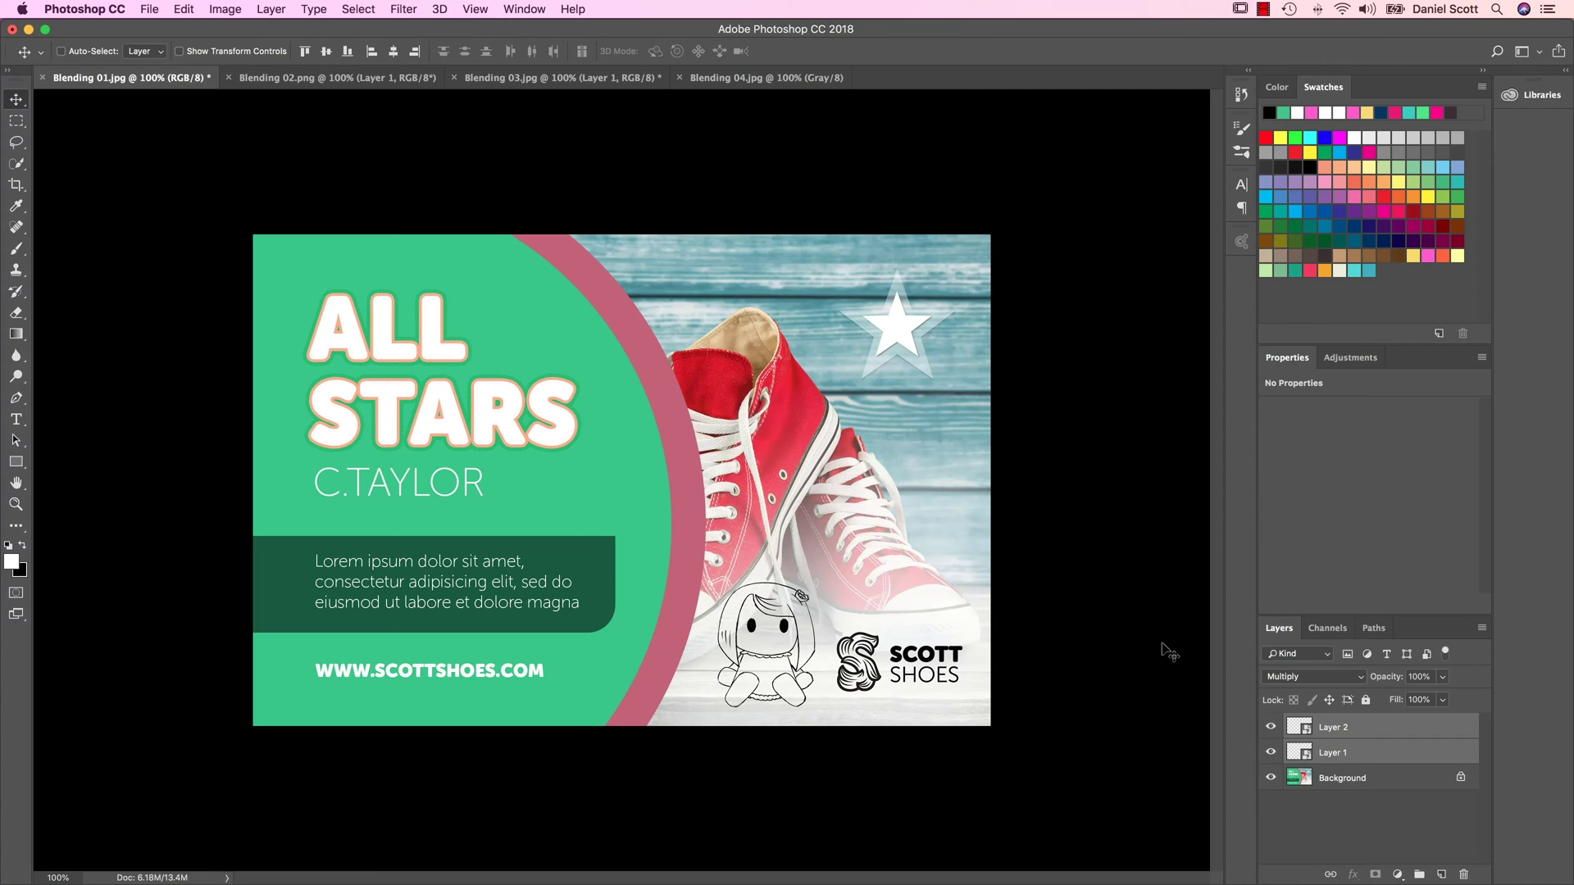
left_click(555, 78)
key("shift+minus")
key("shift+minus")
key("shift+minus")
key("shift+minus")
key("shift+minus")
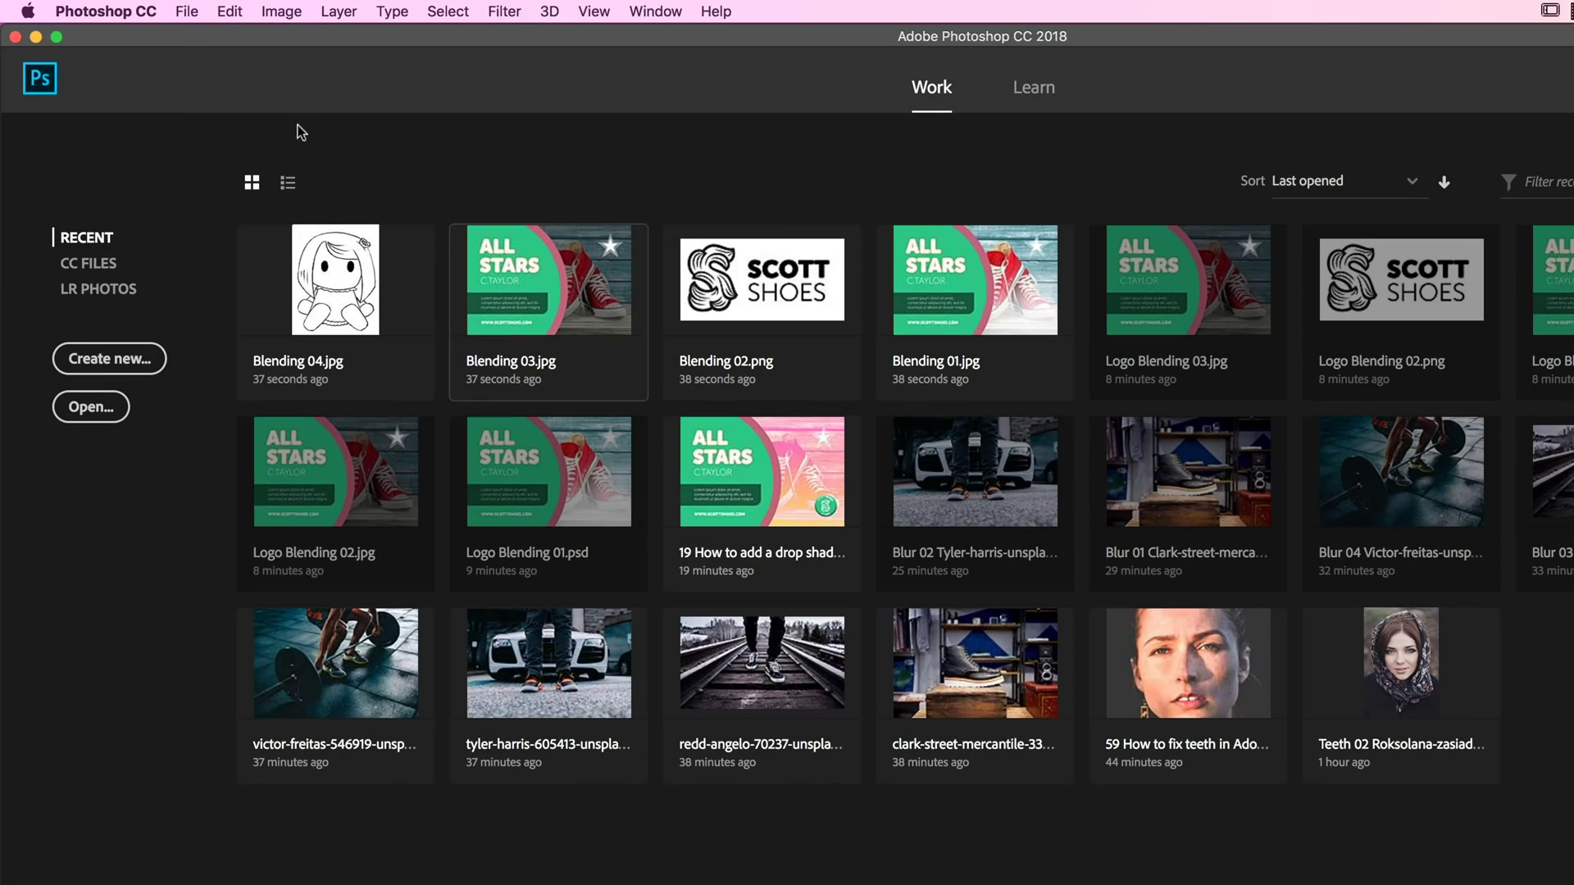
Open Blending 01–04 from the 10 Blending Modes folder as tabs, showing Blending 01.jpg
left_click(188, 13)
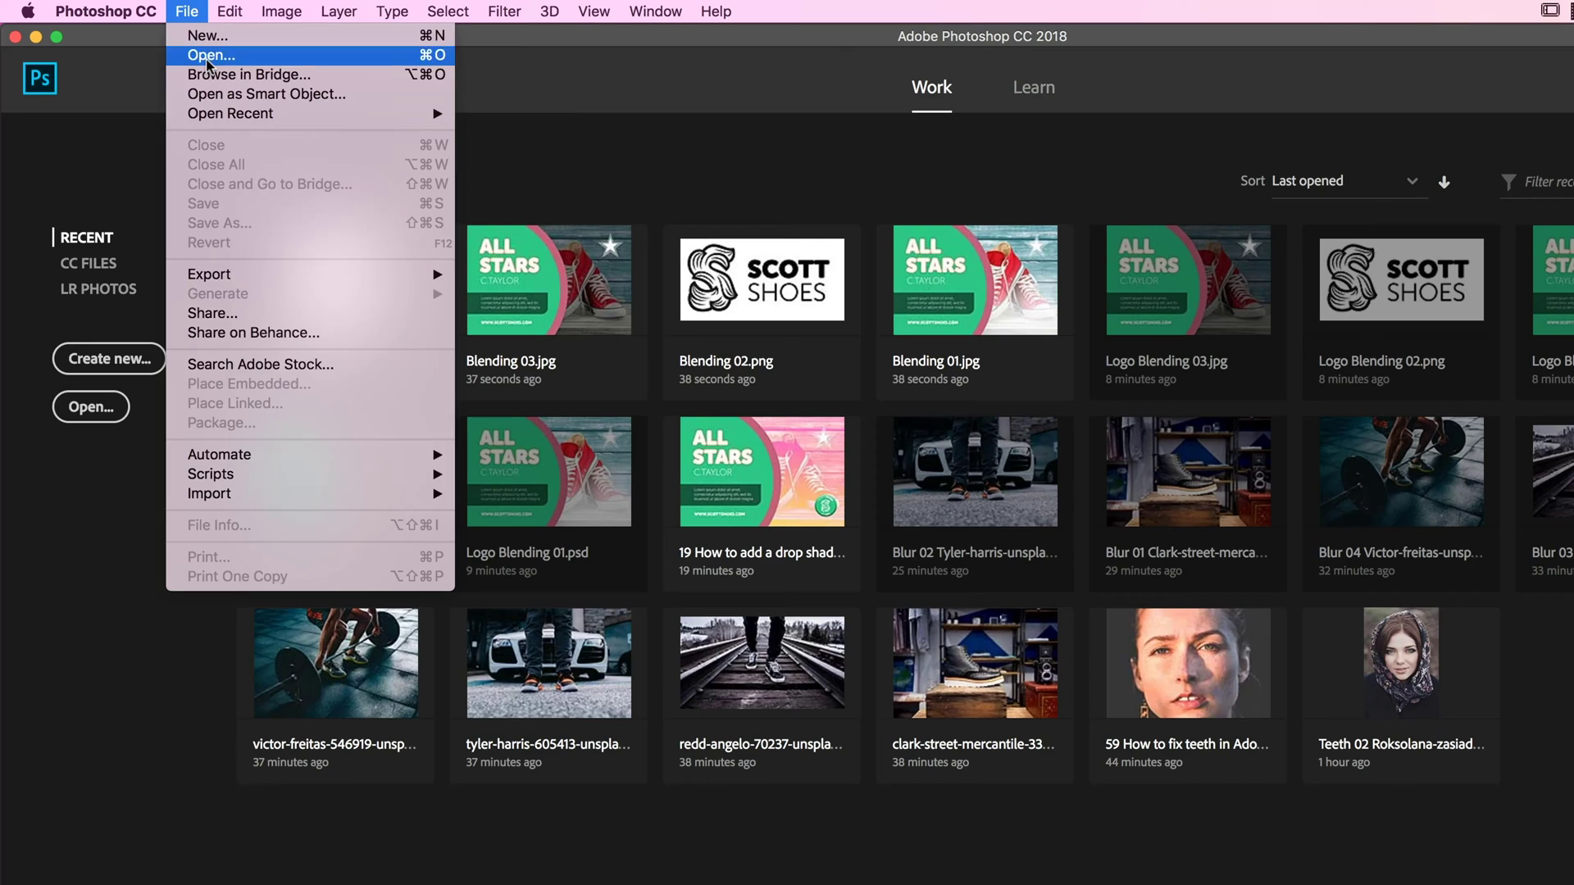
left_click(207, 61)
left_click(992, 190)
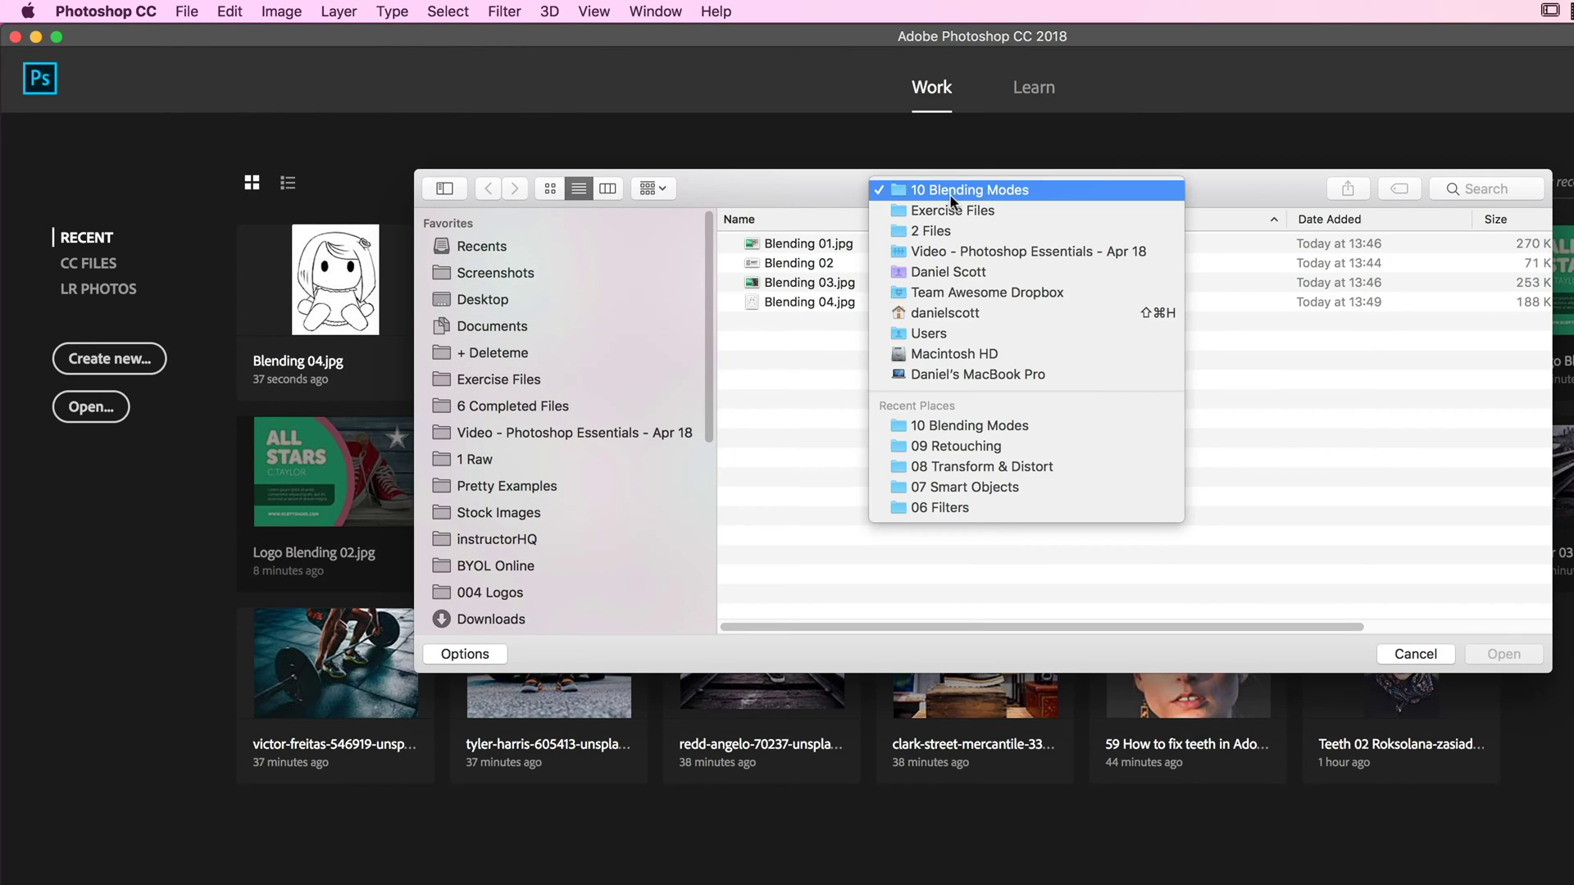
left_click(987, 189)
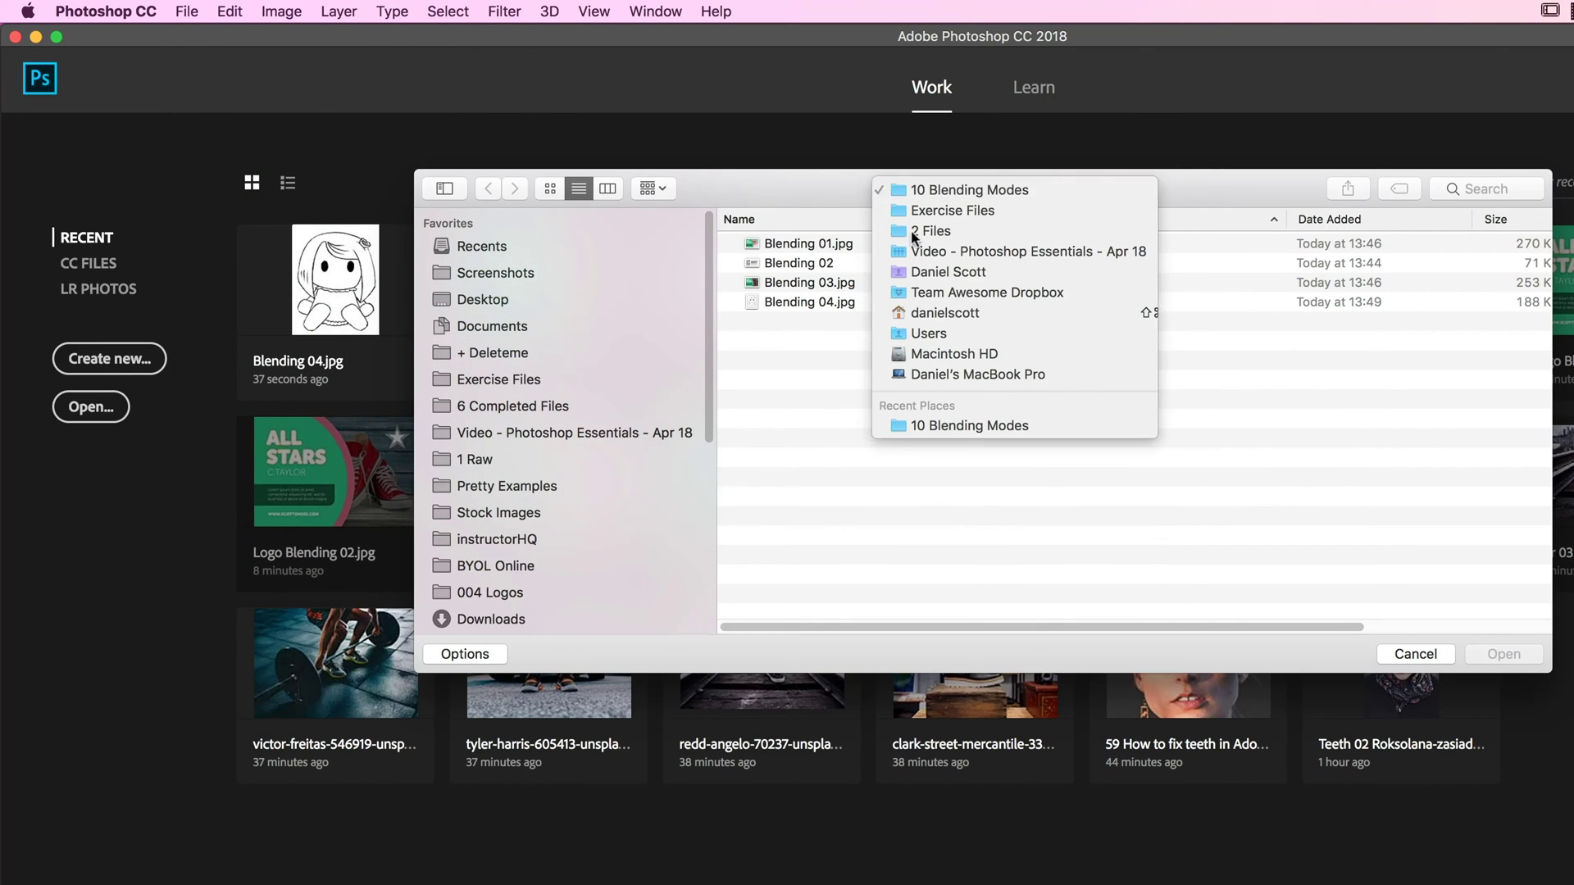
left_click(833, 245)
left_click(841, 303, "shift")
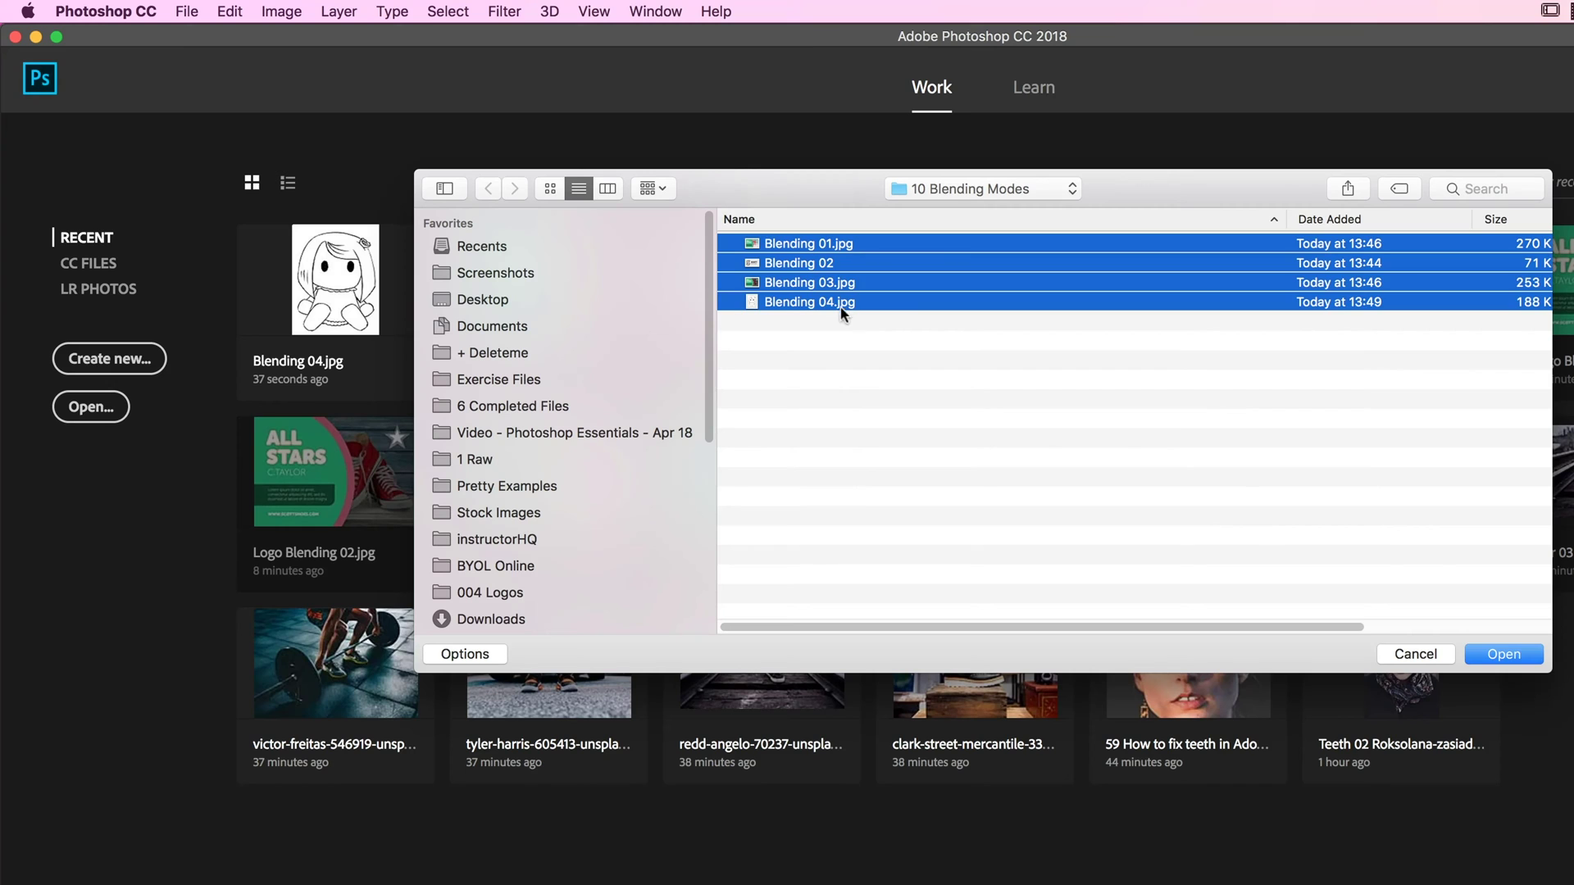
left_click(1504, 660)
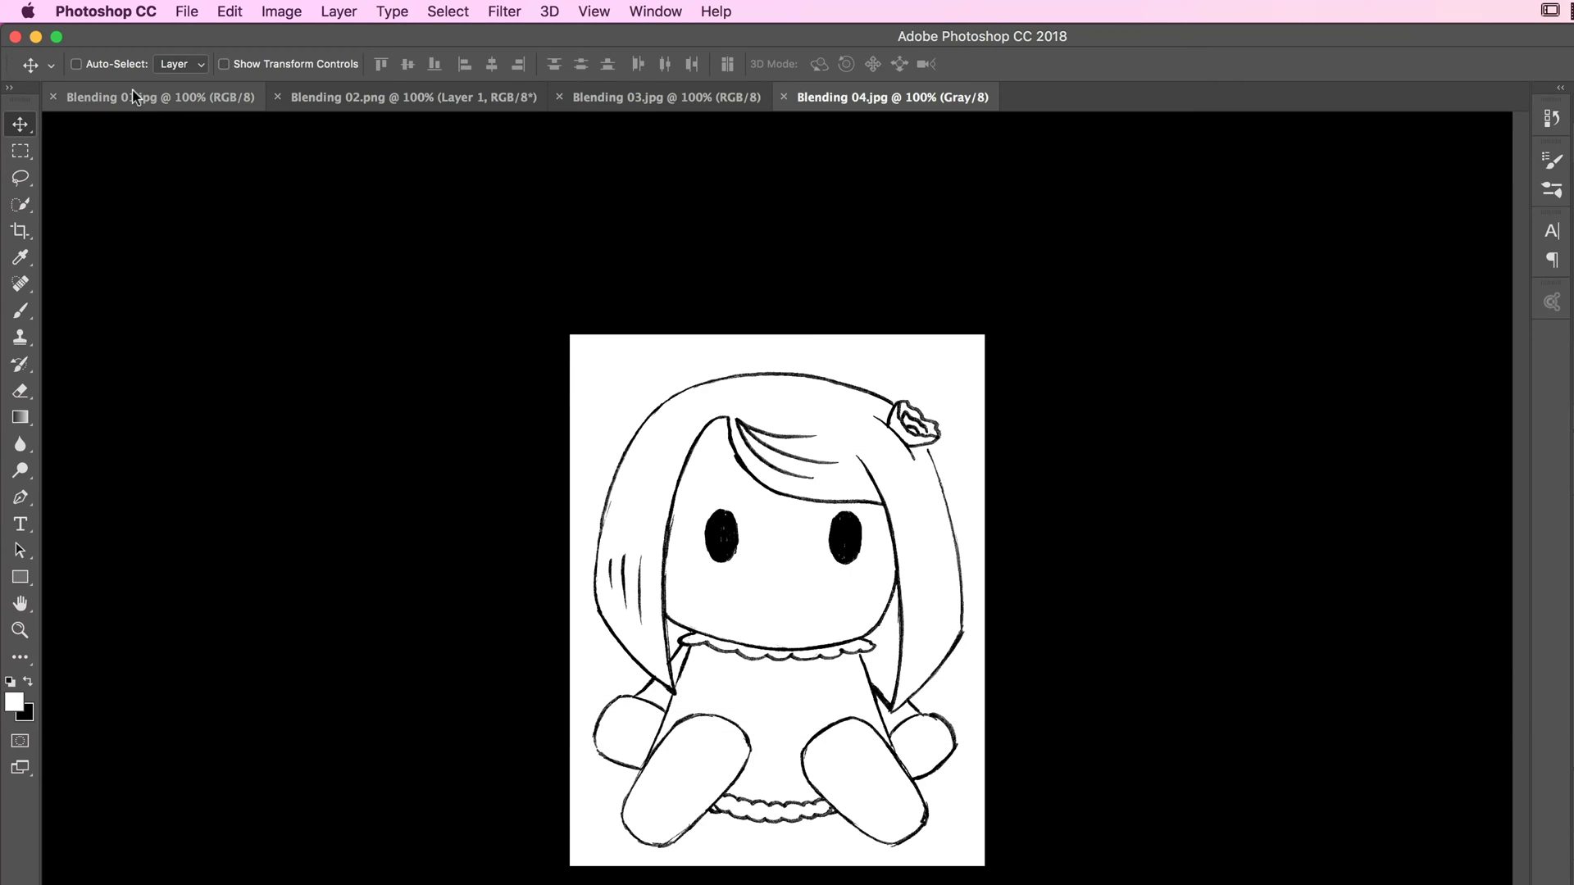
left_click(132, 95)
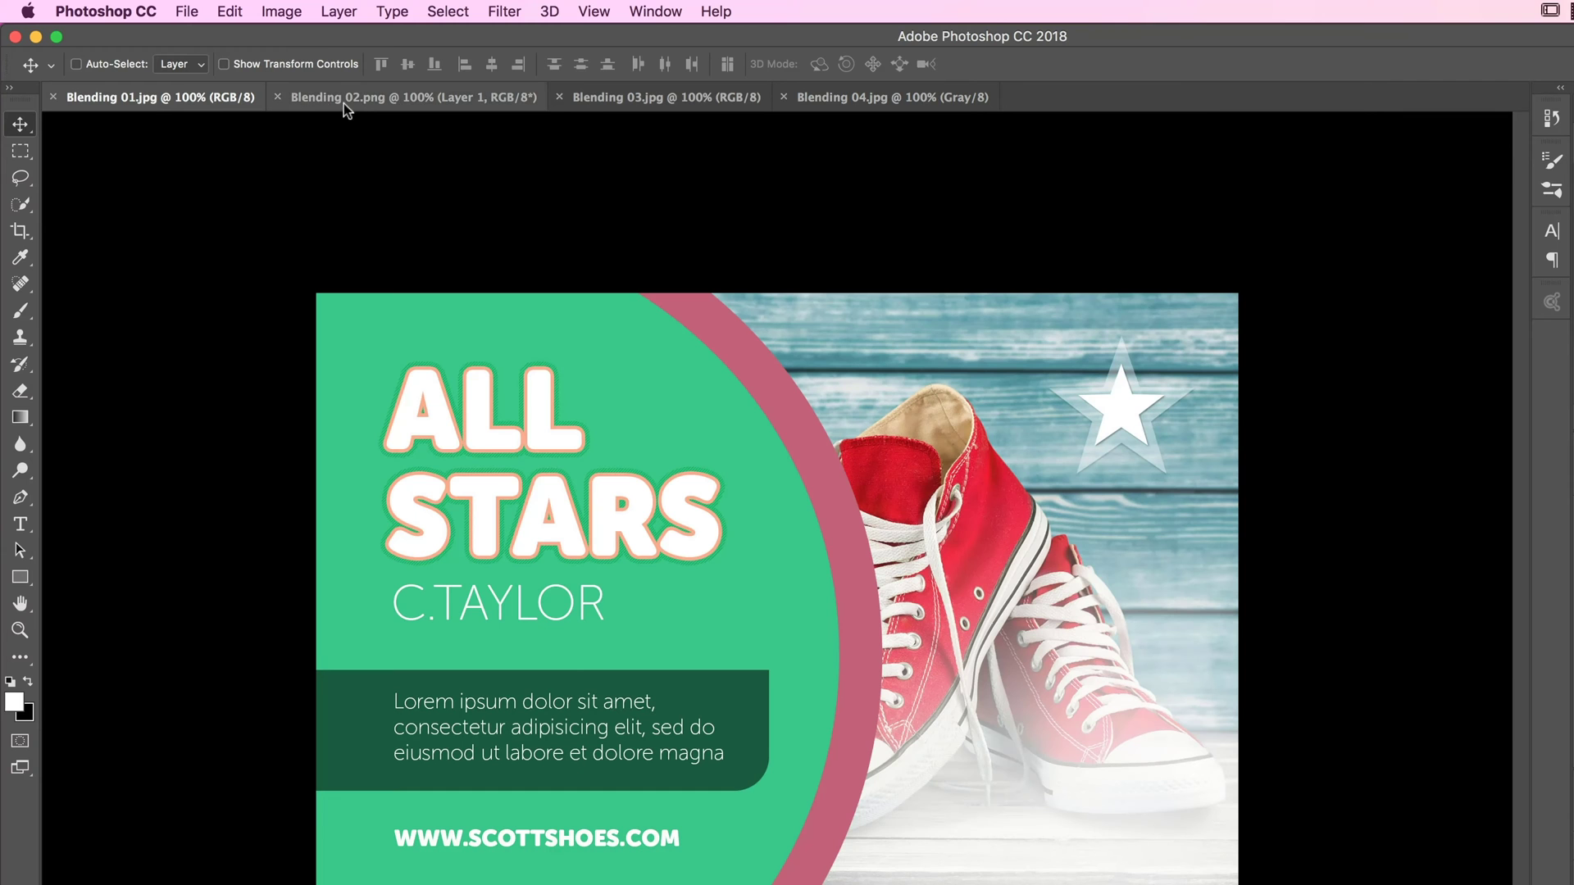
Drag the Scott Shoes logo from Blending 02.png into the Blending 01.jpg poster canvas
left_click(359, 99)
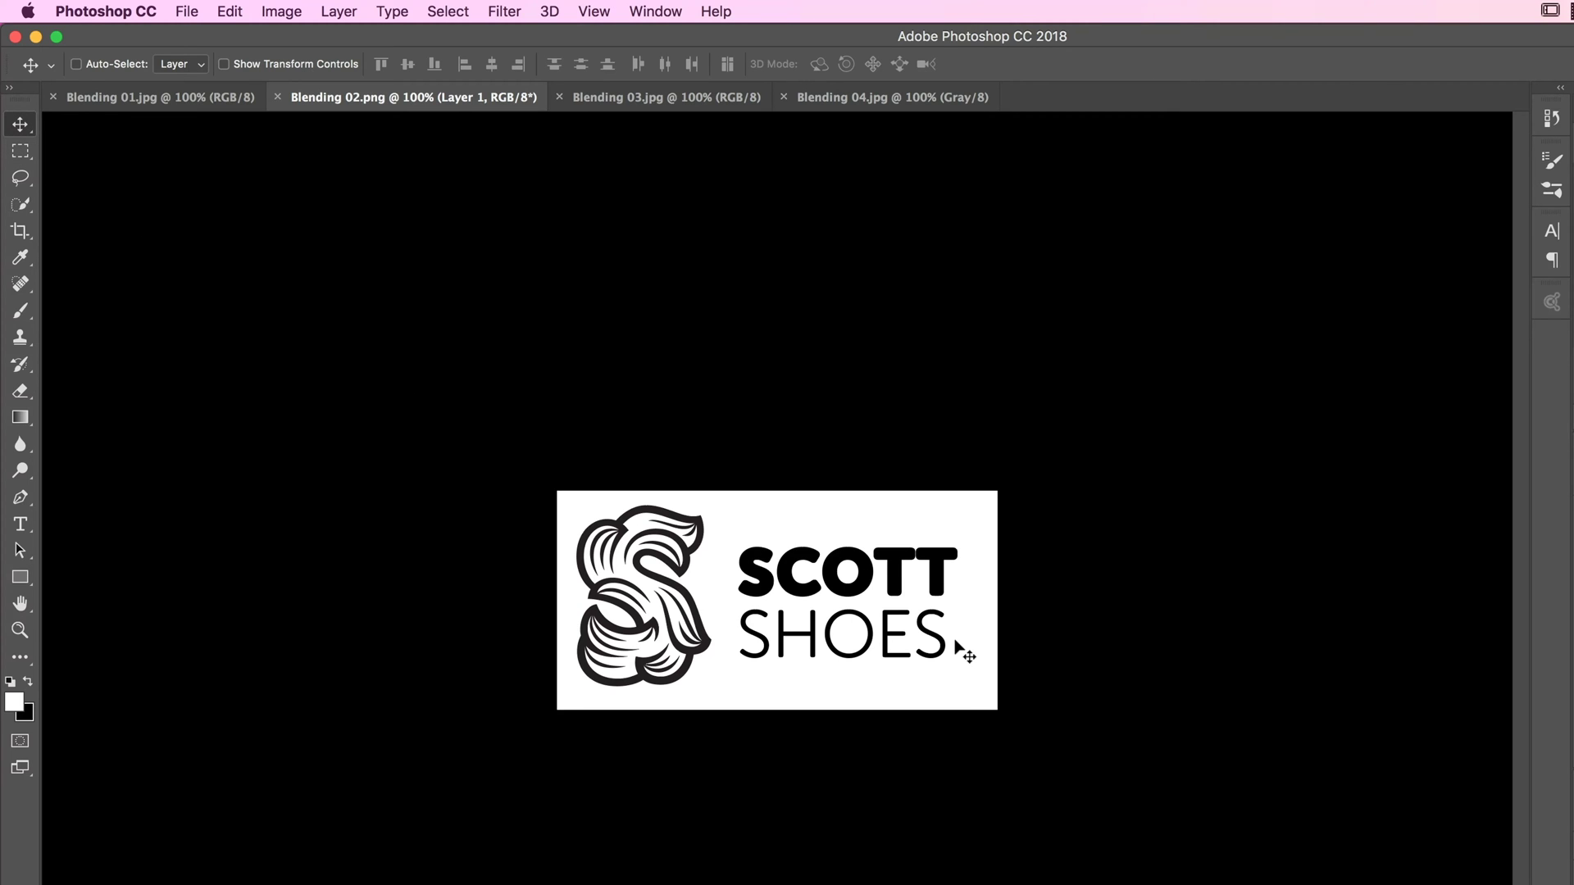
left_click_drag(959, 643, 179, 102)
left_click_drag(897, 682, 903, 684)
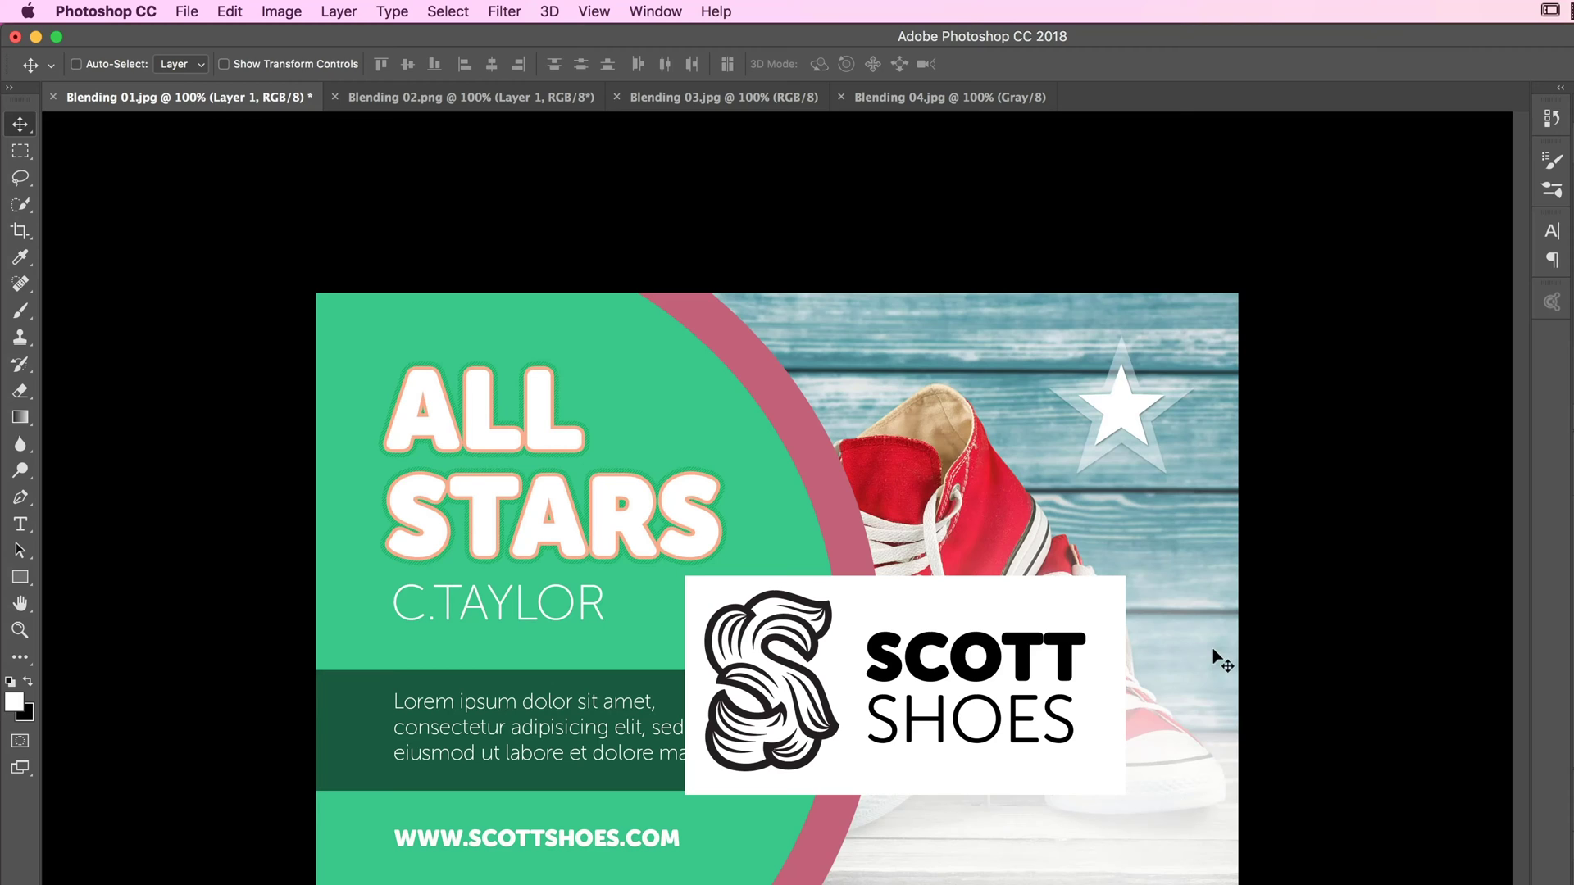
Move the logo down-right and shrink it toward the bottom-right corner
left_click_drag(937, 672, 1018, 762)
key("super+t")
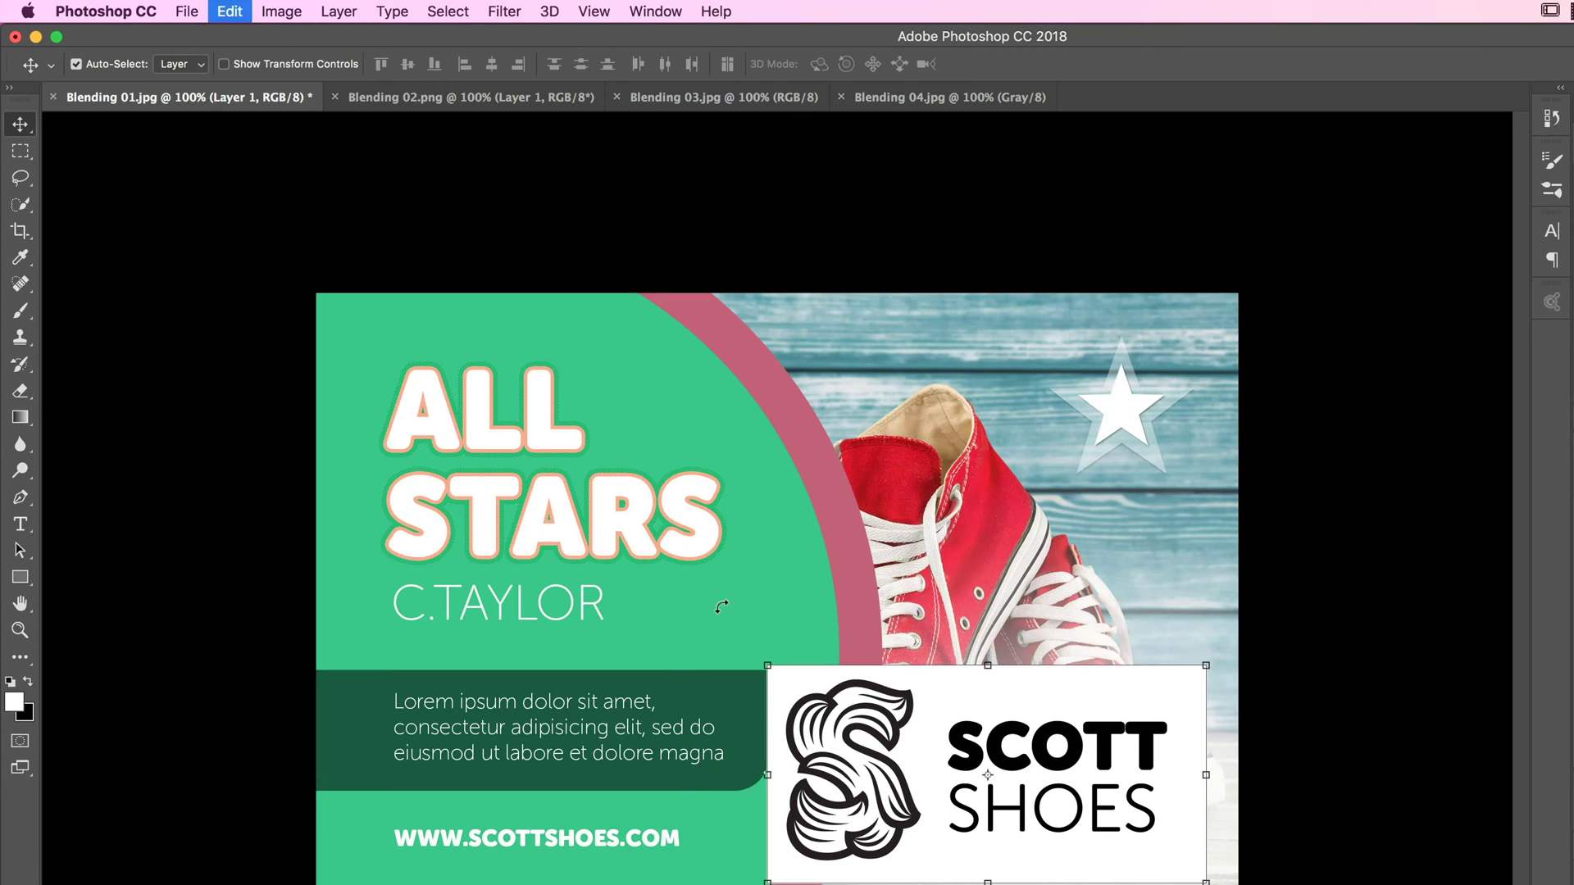
left_click_drag(761, 662, 975, 766)
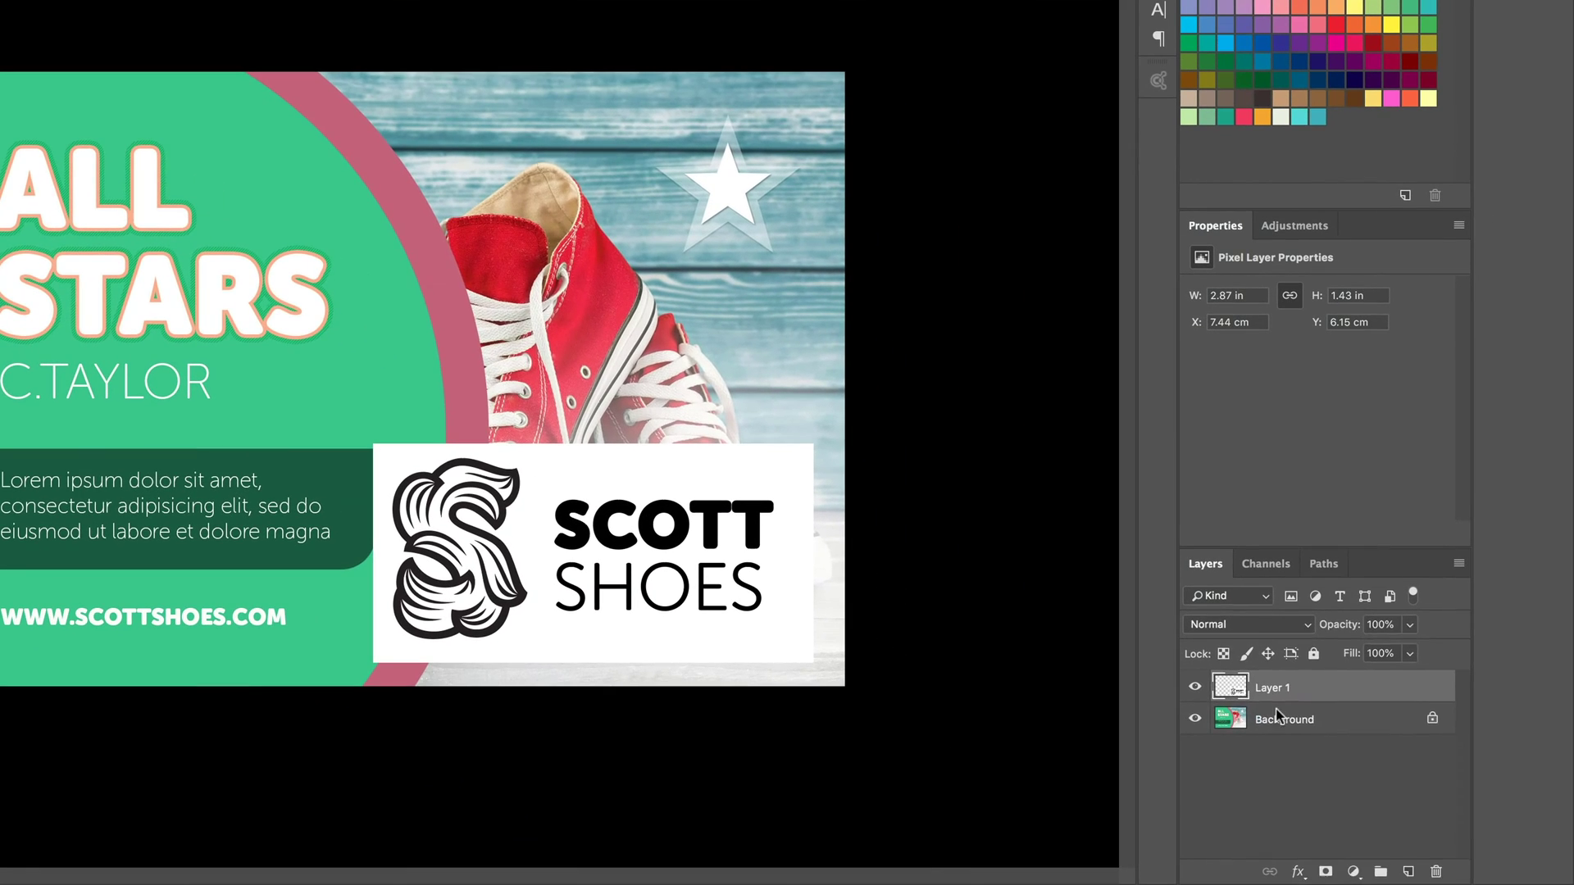
right_click(1414, 804)
left_click(1410, 811)
Convert Layer 1 to a smart object and scale it into the bottom-right corner
left_click(1275, 691)
right_click(1287, 693)
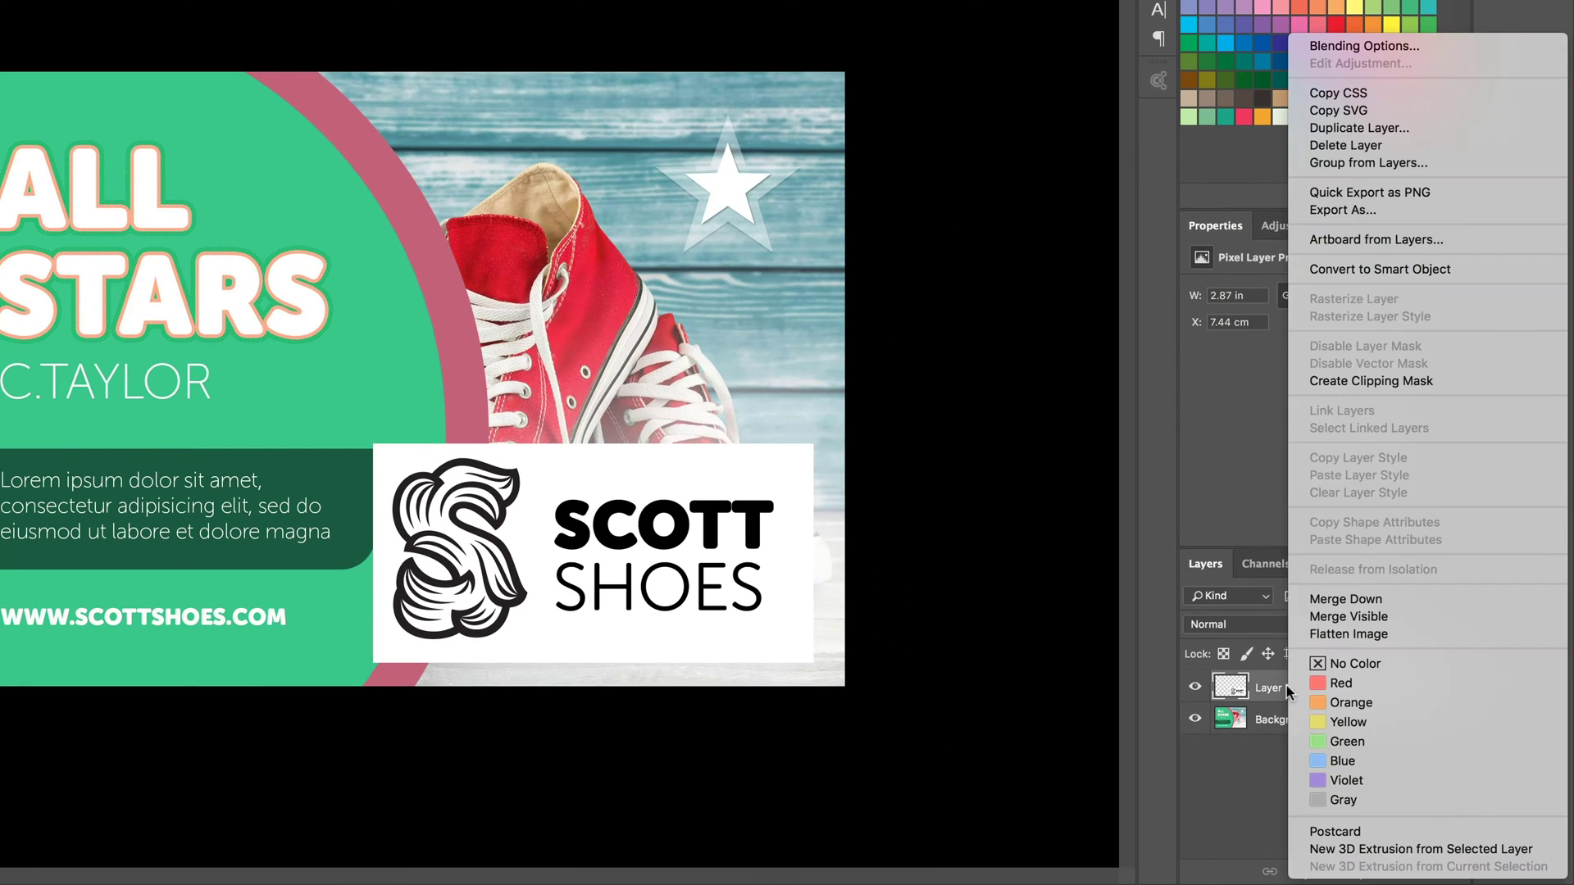
left_click(1359, 270)
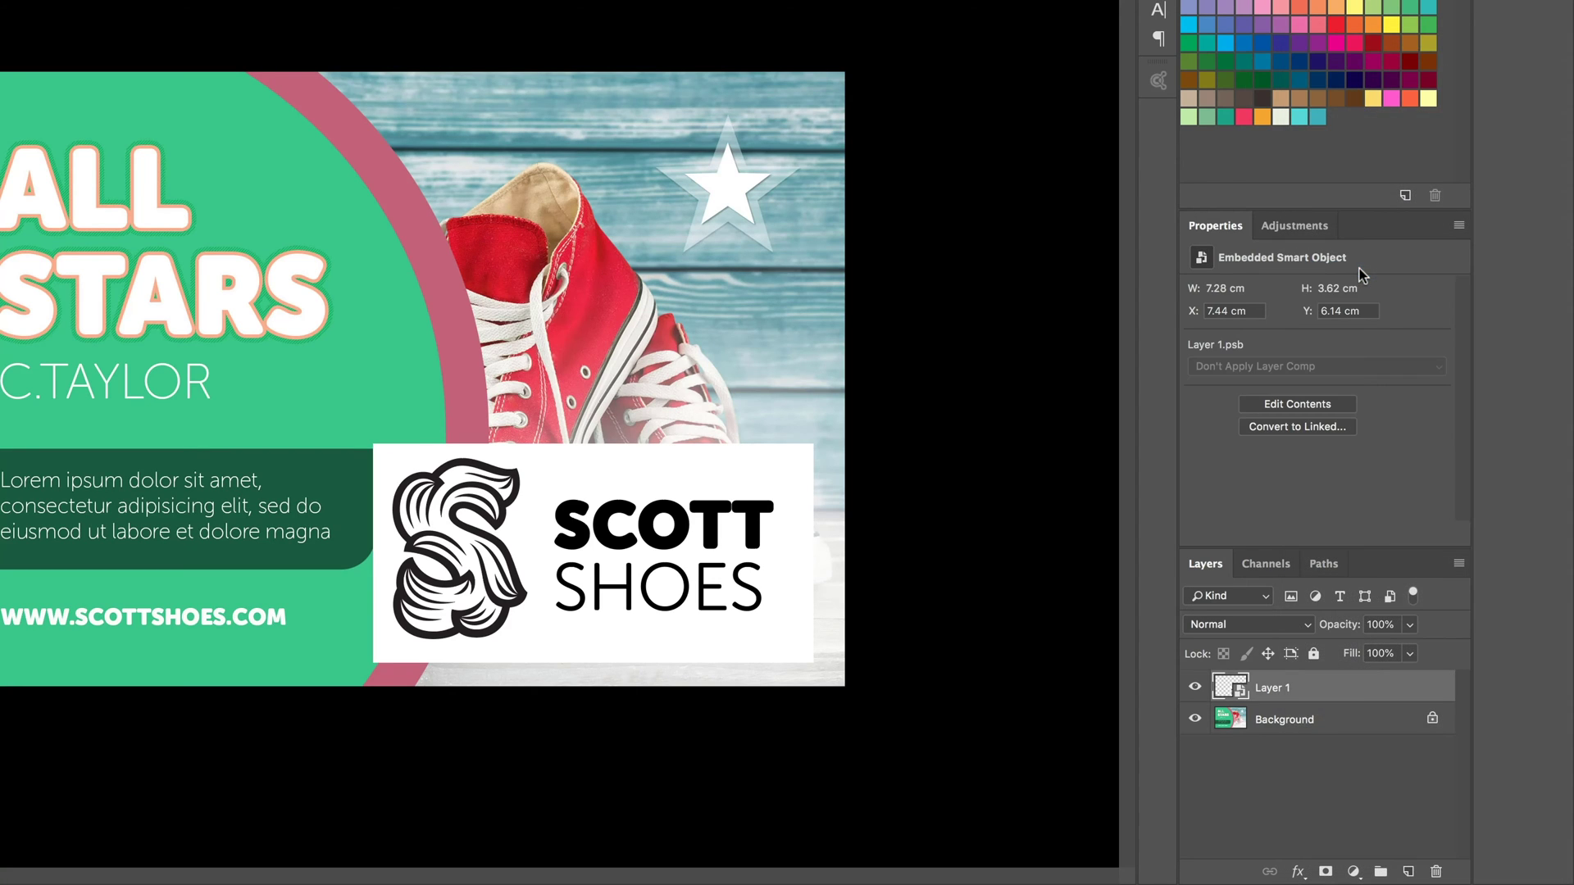
key("ctrl+t")
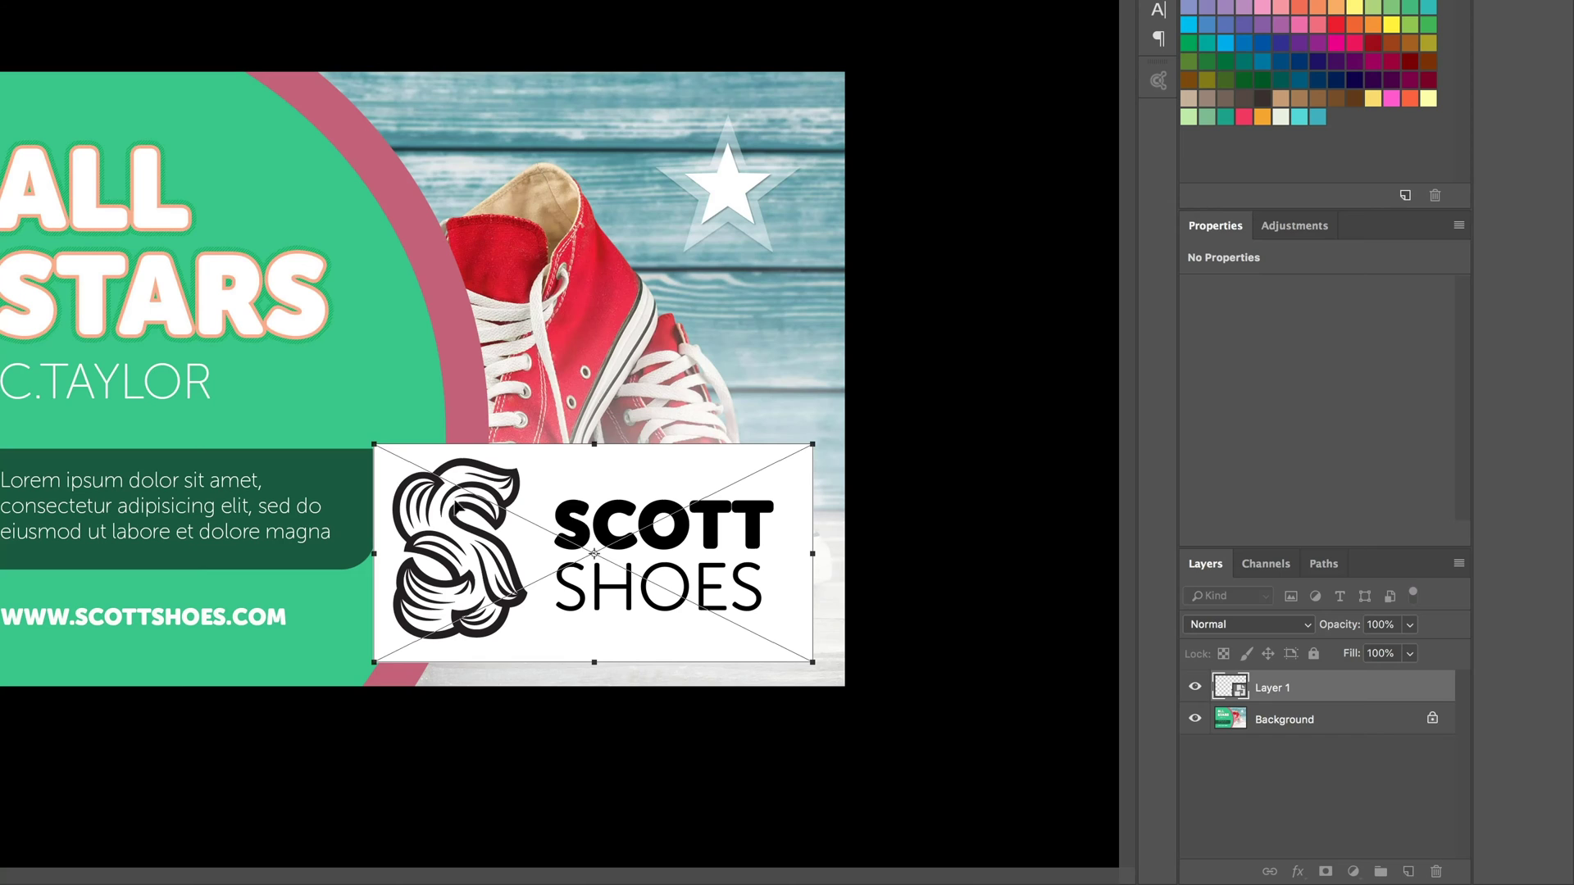
left_click_drag(376, 441, 635, 564)
key("Return")
left_click_drag(710, 656, 761, 646)
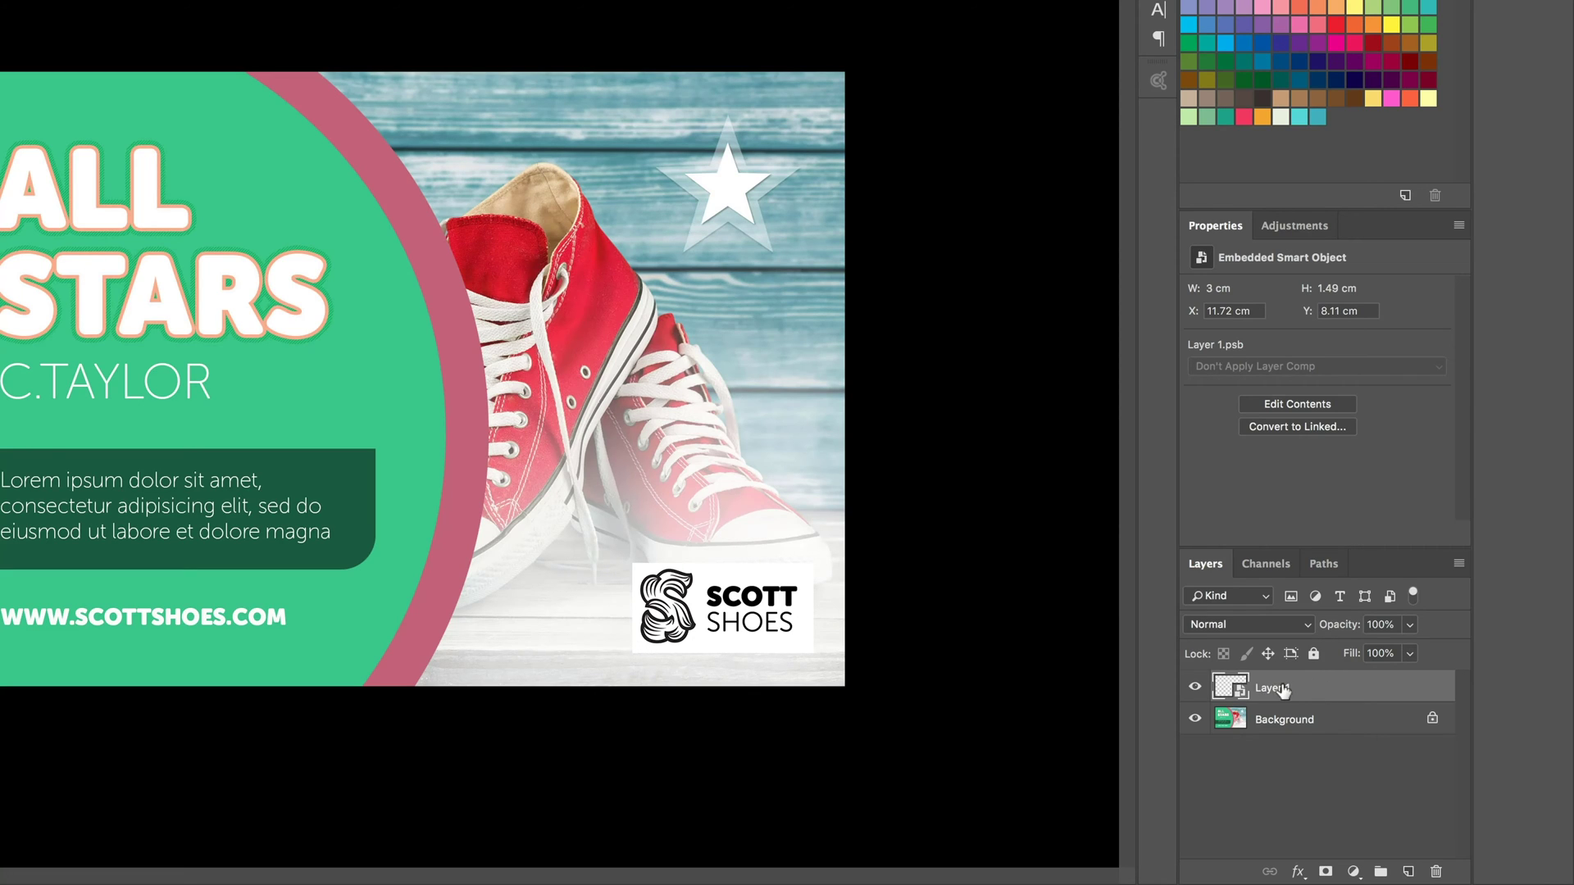
Set the logo layer to Multiply, then switch to the Blending 04.jpg sketch
left_click(1213, 621)
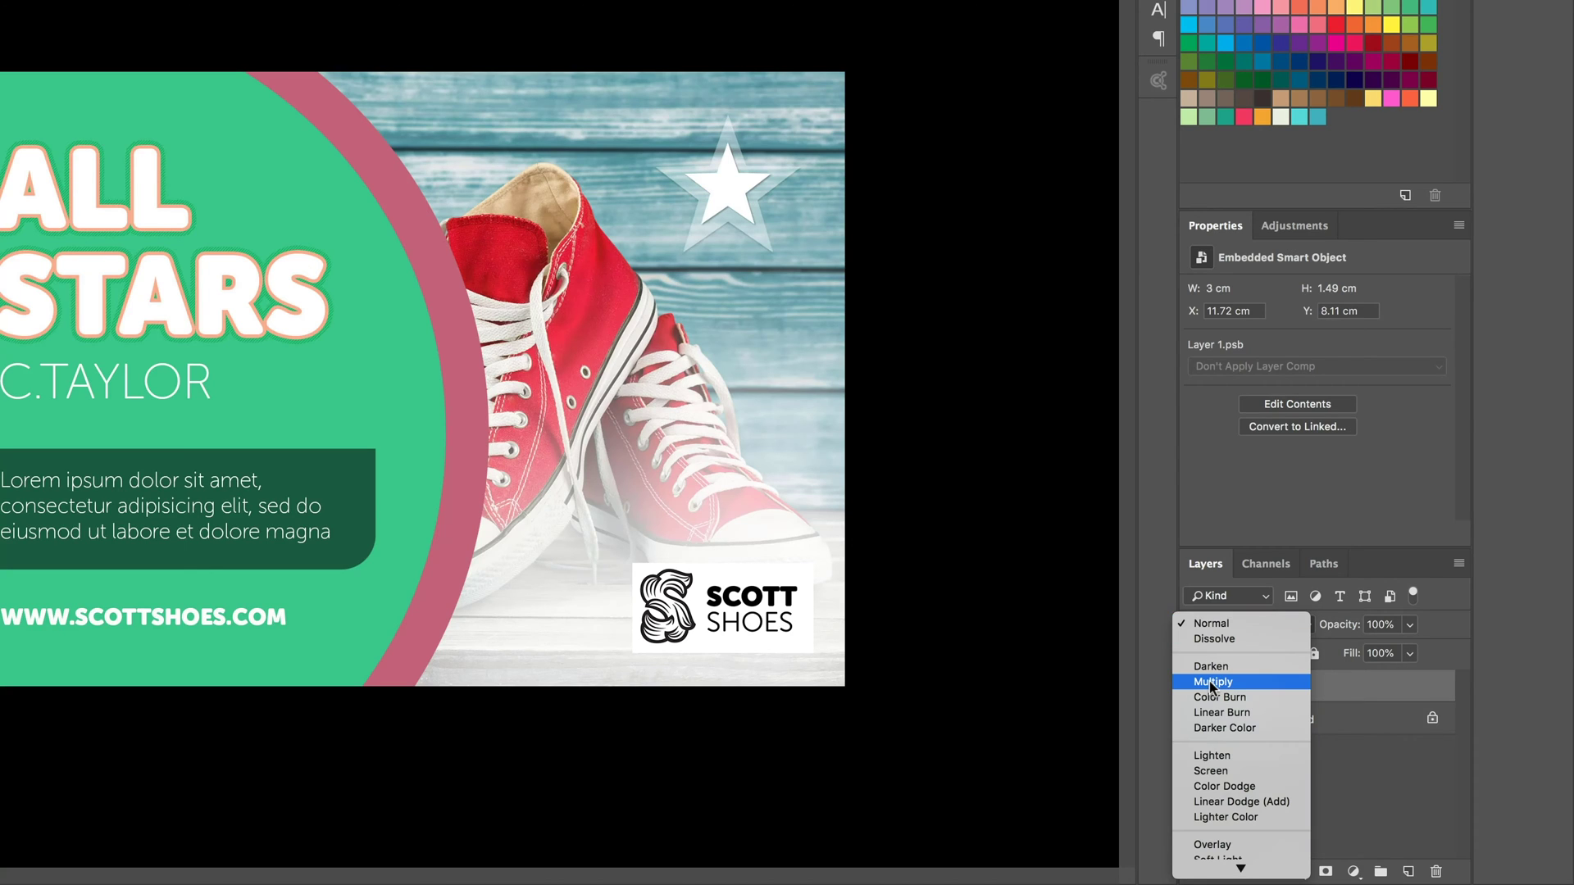
left_click(1208, 681)
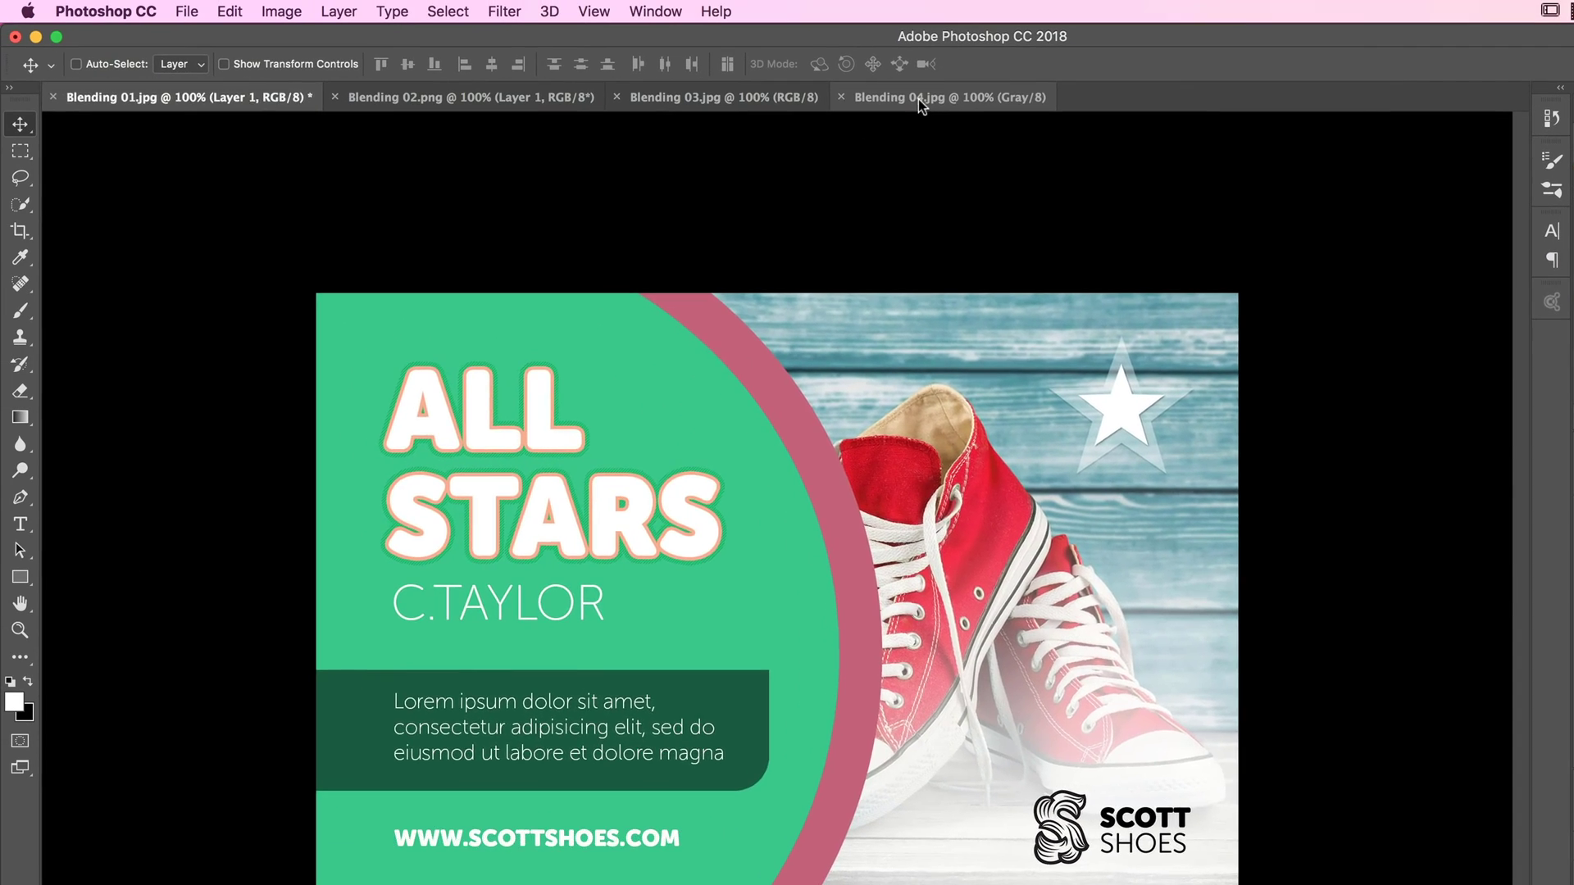
left_click(918, 100)
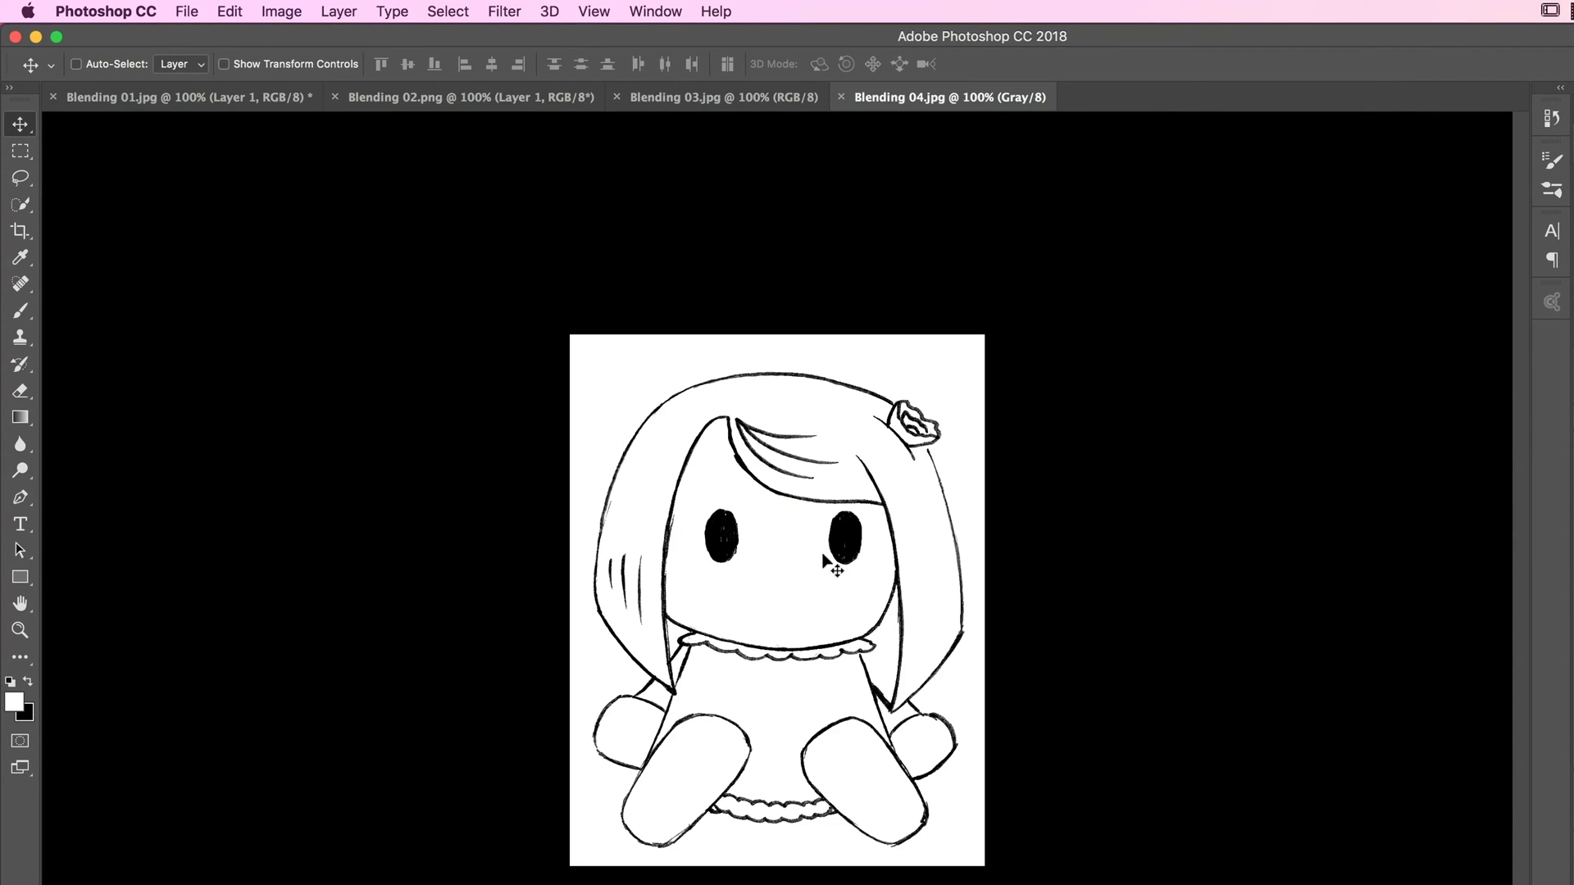
Paste the girl sketch onto the All Stars poster and convert it to a smart object
key("super")
left_click(238, 90)
key("super+v")
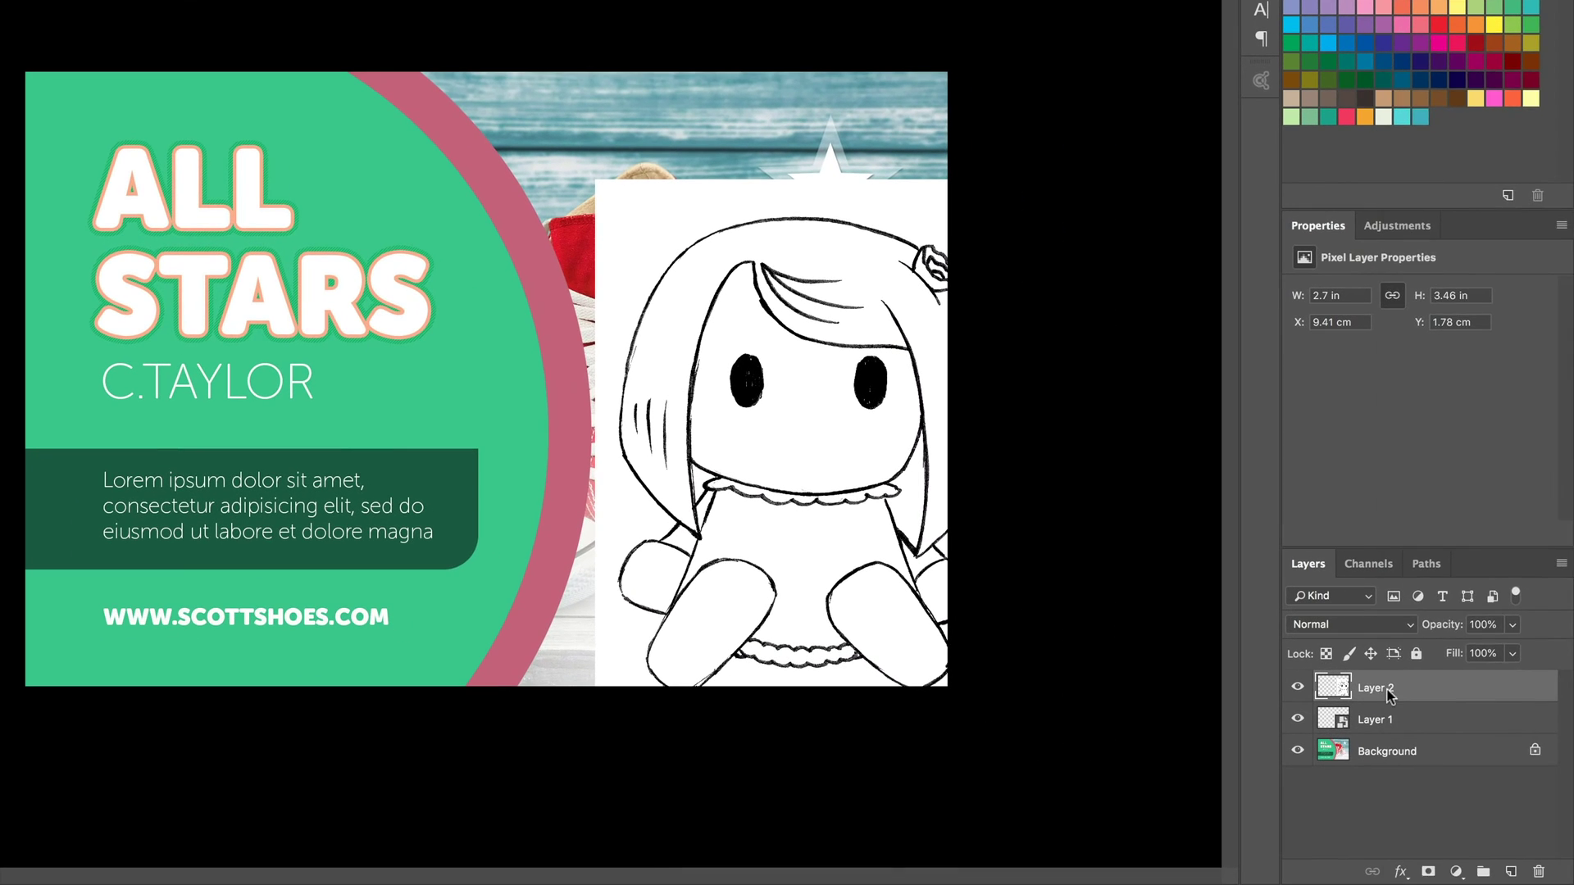
right_click(1385, 689)
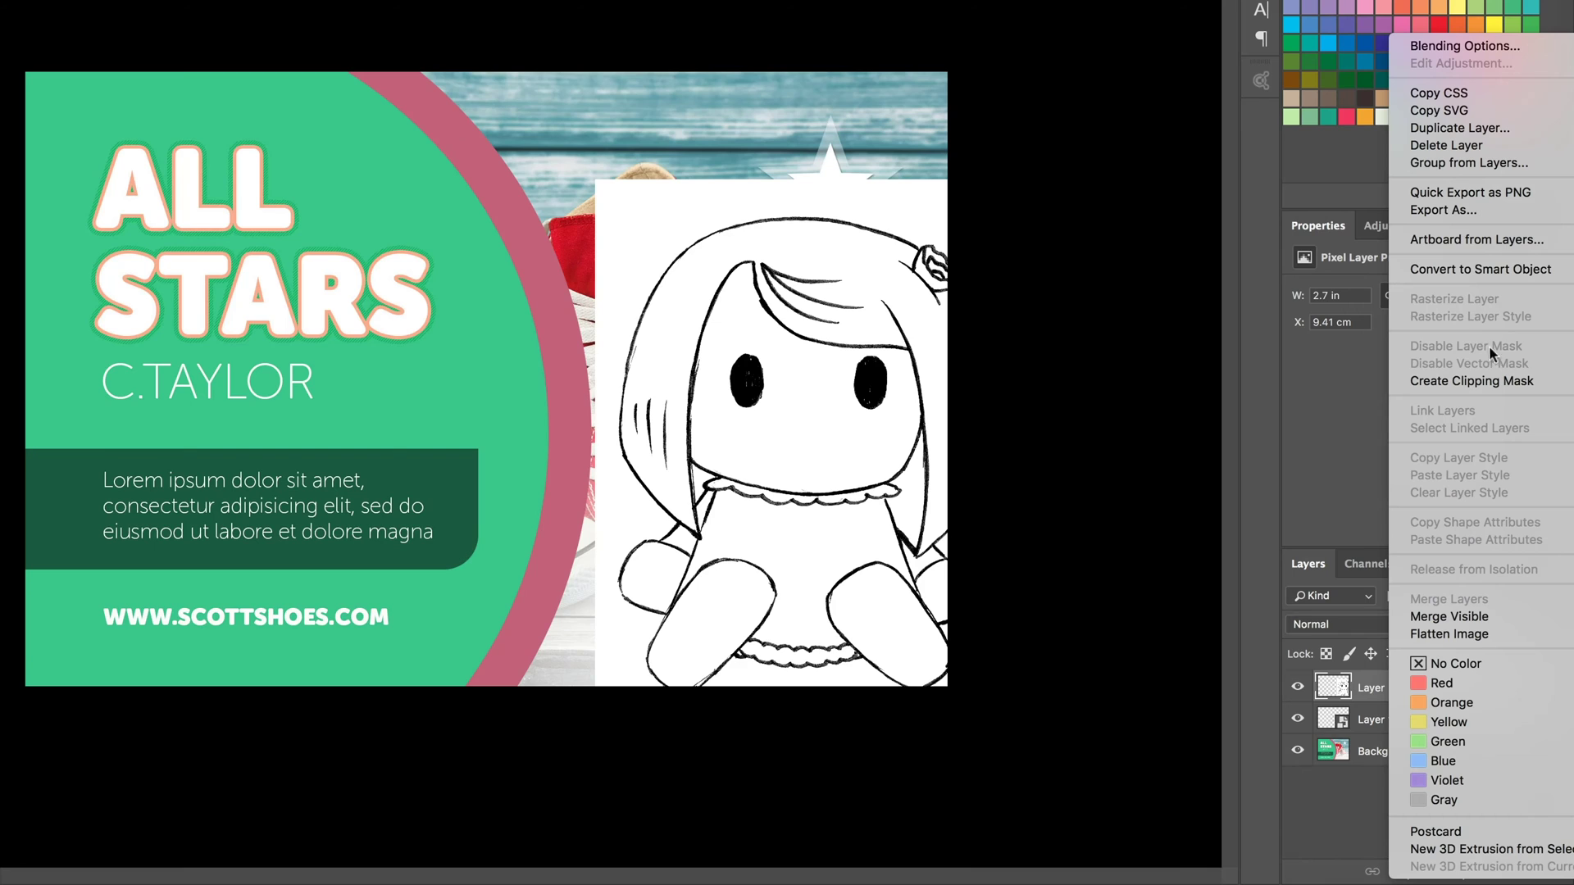
left_click(1465, 271)
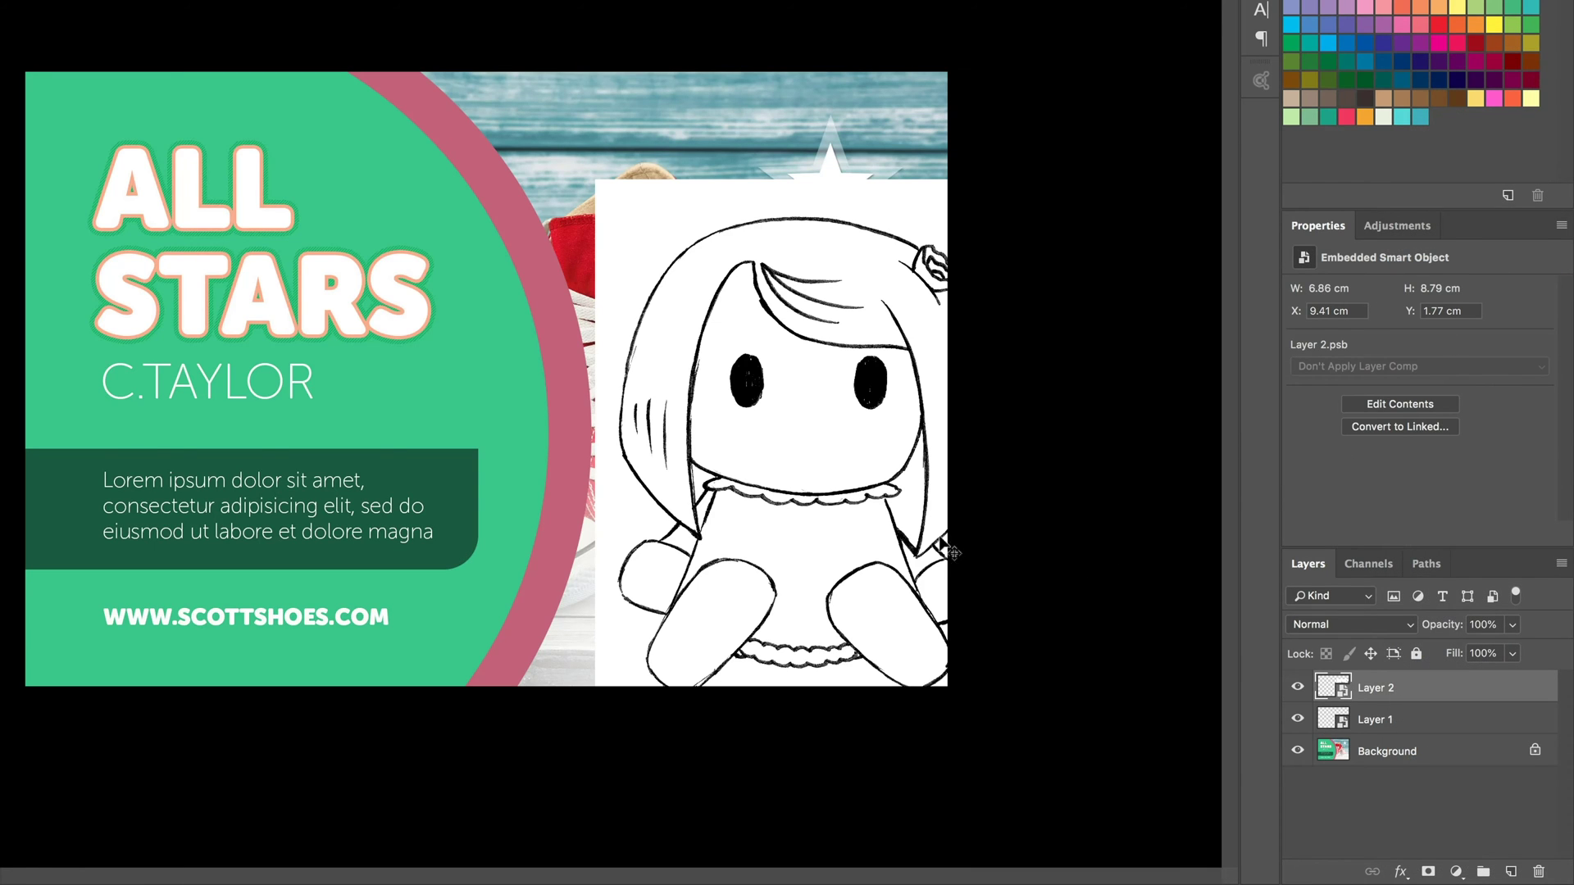
Shrink the sketch into the lower right, just left of the SCOTT SHOES logo
key("ctrl+t")
left_click_drag(592, 179, 858, 514)
mouse_move(943, 553)
left_mouse_down()
mouse_move(772, 441)
mouse_move(801, 403)
mouse_move(642, 550)
mouse_move(723, 485)
left_mouse_up()
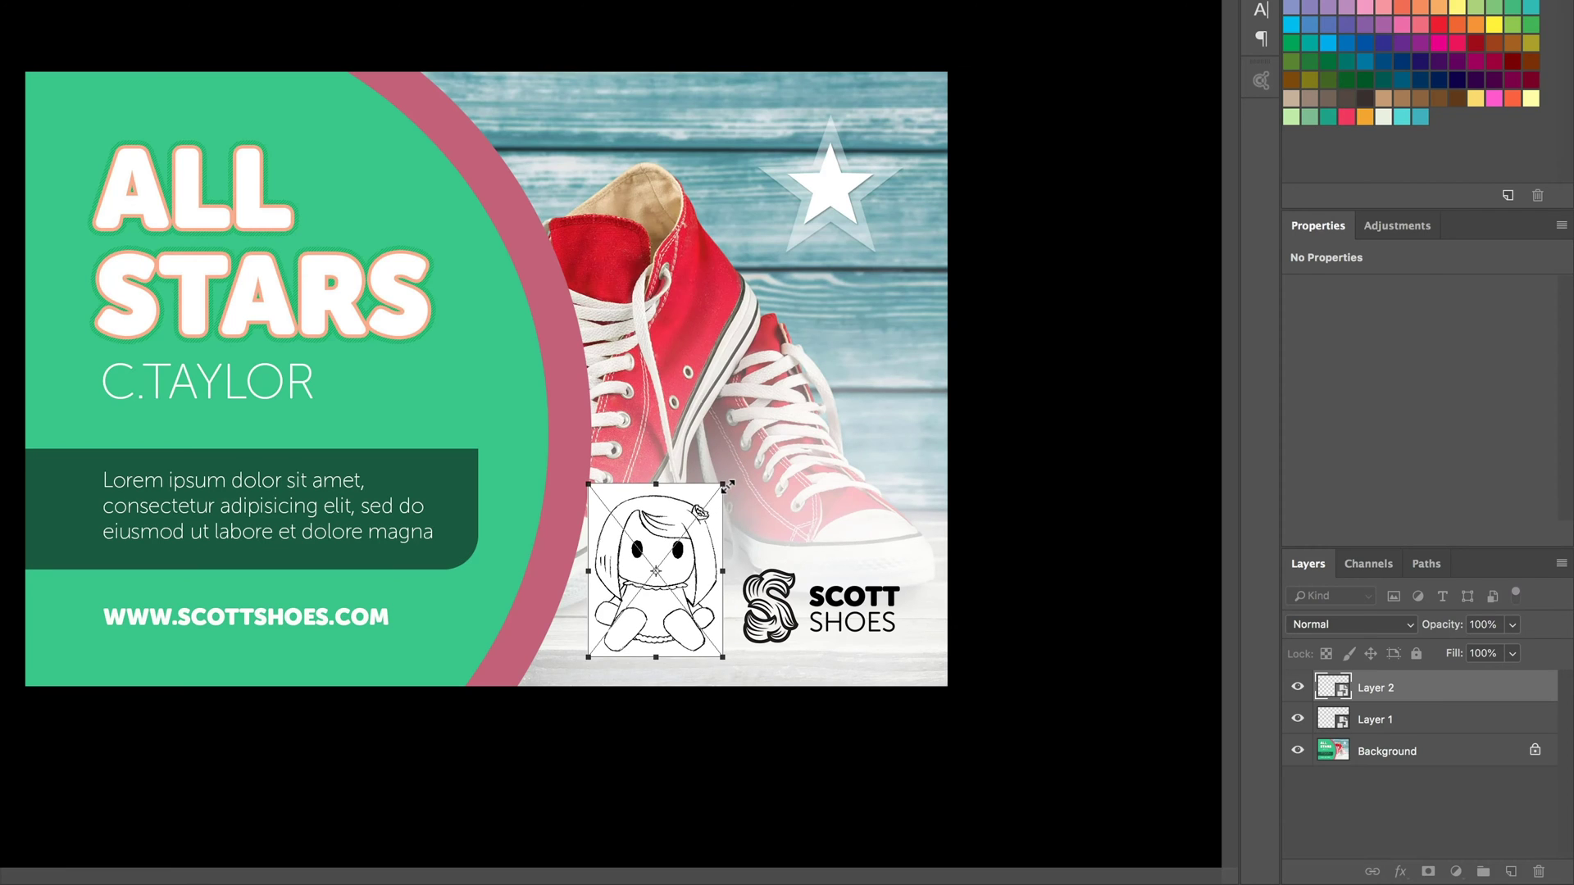
key("Return")
left_click_drag(706, 541, 720, 543)
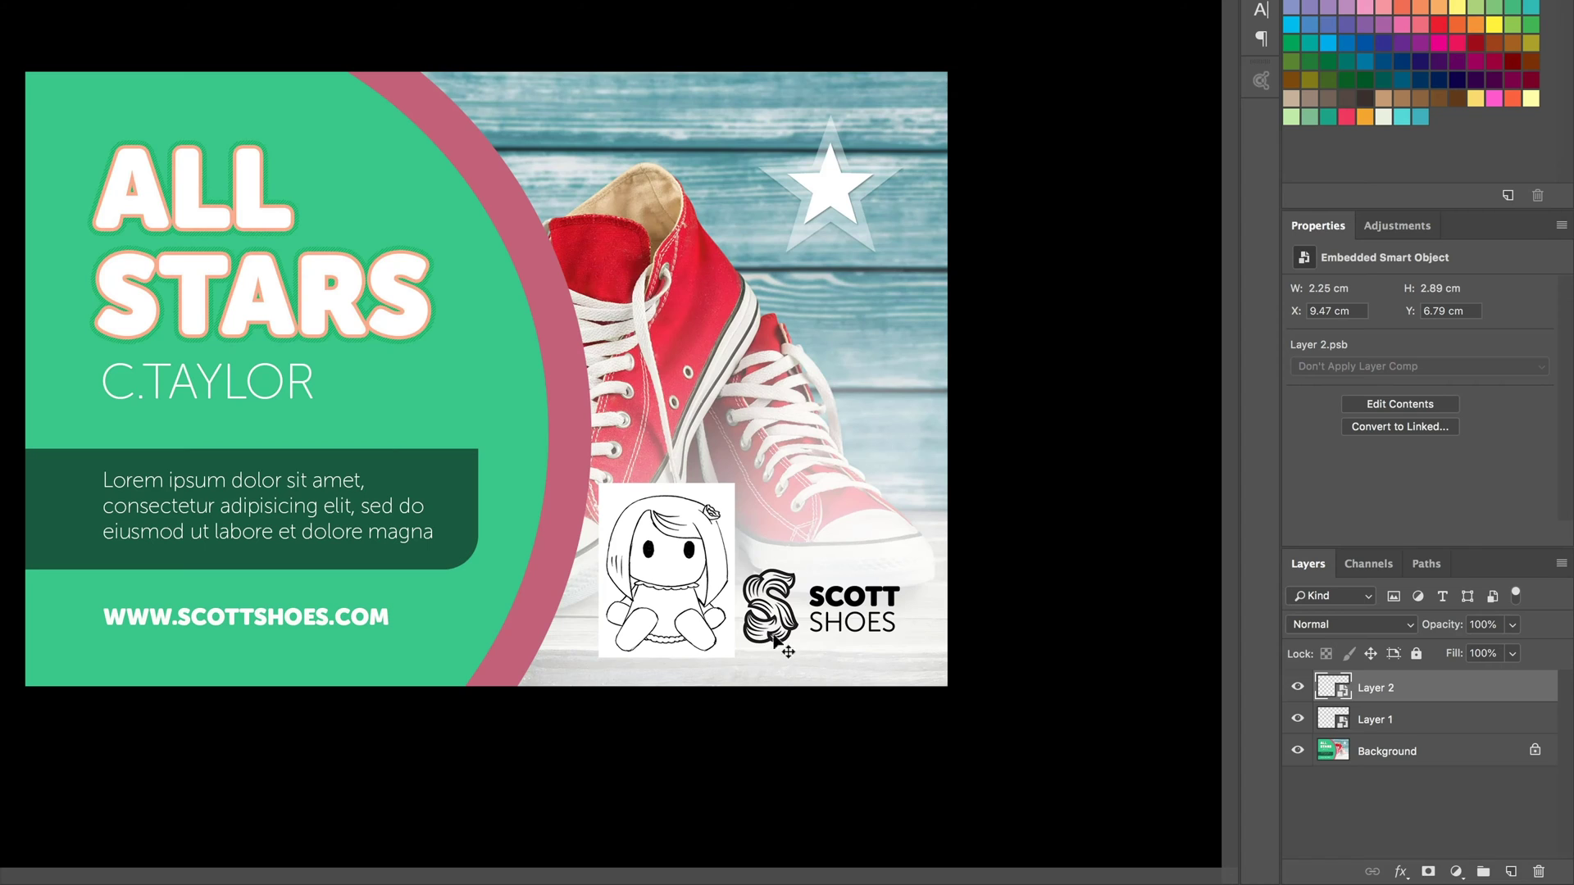
left_click_drag(775, 644, 787, 643)
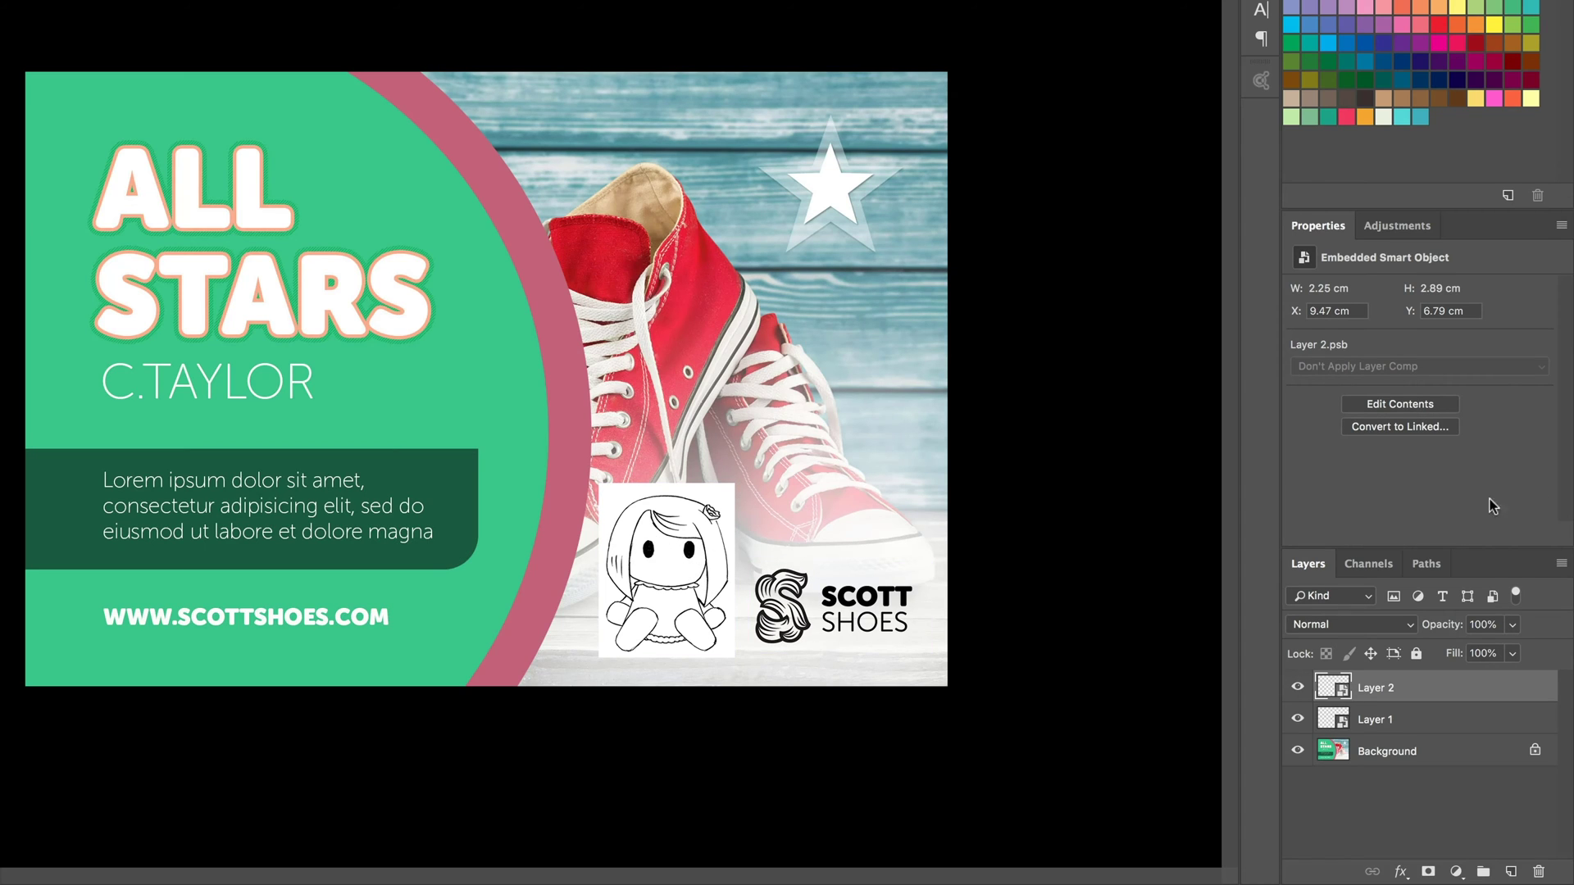
Set the sketch layer to Multiply and fine-tune its position beside the logo
left_click(1391, 626)
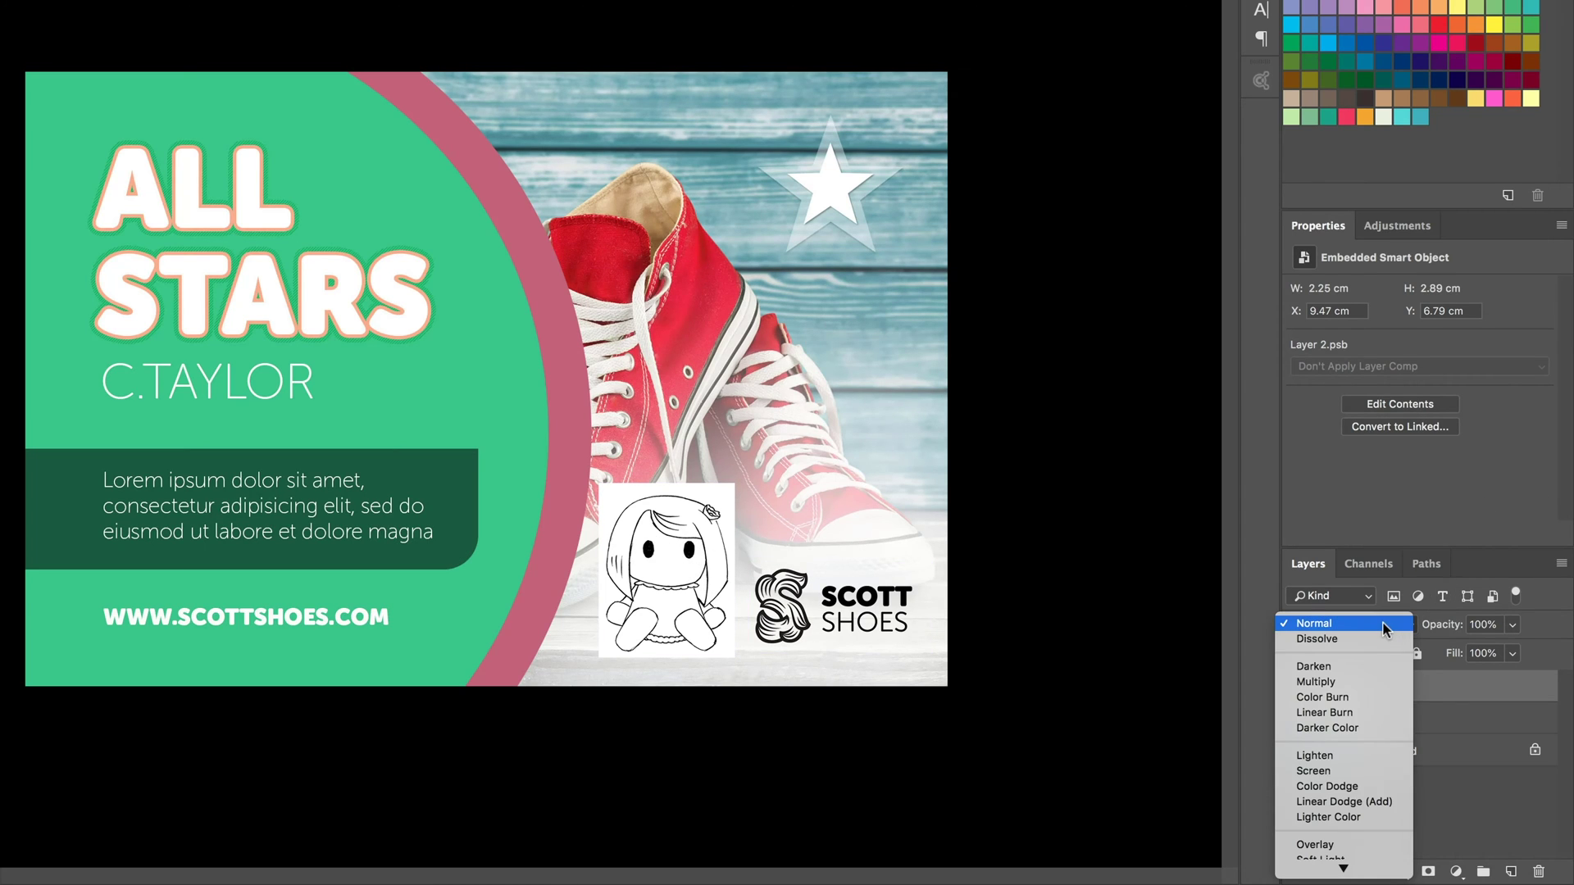
left_click(1372, 679)
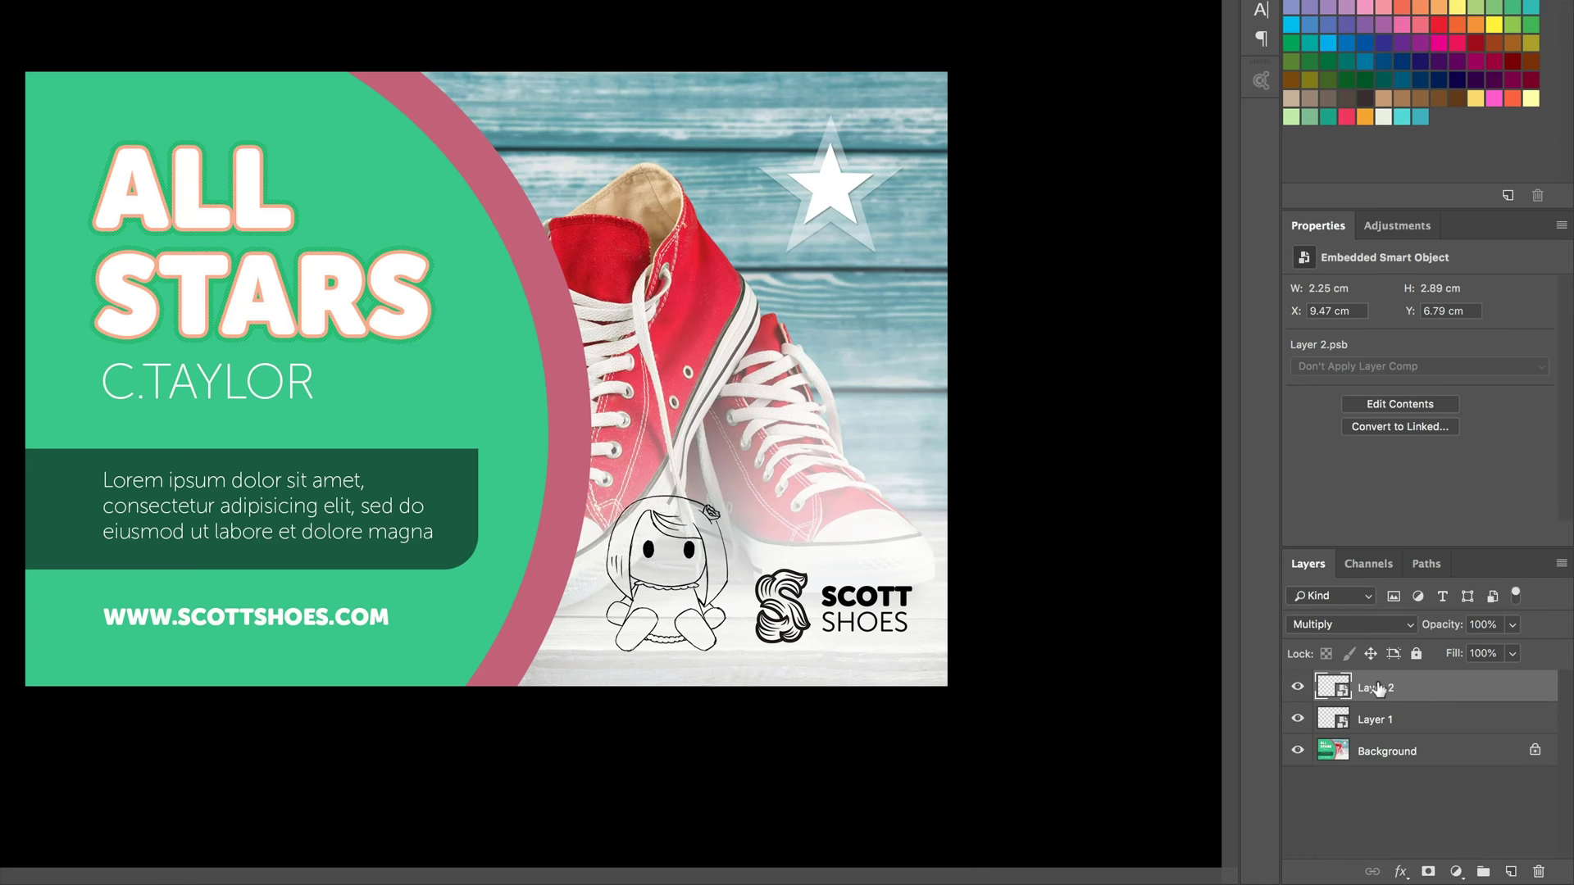
mouse_move(668, 556)
left_mouse_down()
mouse_move(668, 482)
mouse_move(862, 238)
mouse_move(668, 192)
mouse_move(533, 241)
mouse_move(221, 262)
mouse_move(736, 665)
mouse_move(787, 606)
mouse_move(713, 574)
mouse_move(682, 605)
left_mouse_up()
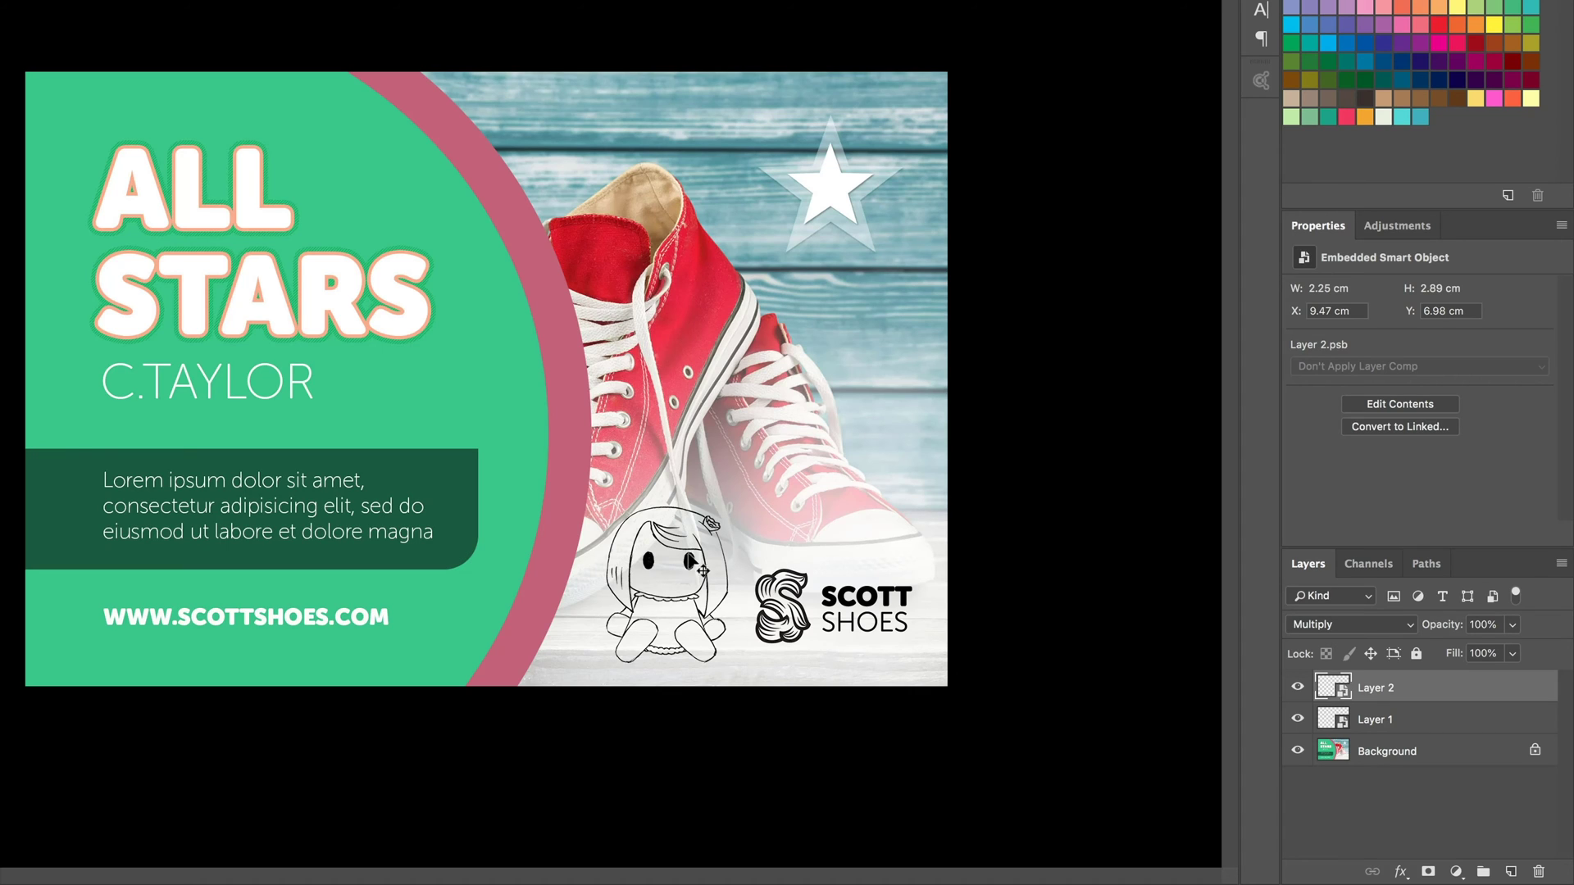
Try a Color Overlay effect on the sketch, then cancel it, leaving no overlay
left_click(1410, 871)
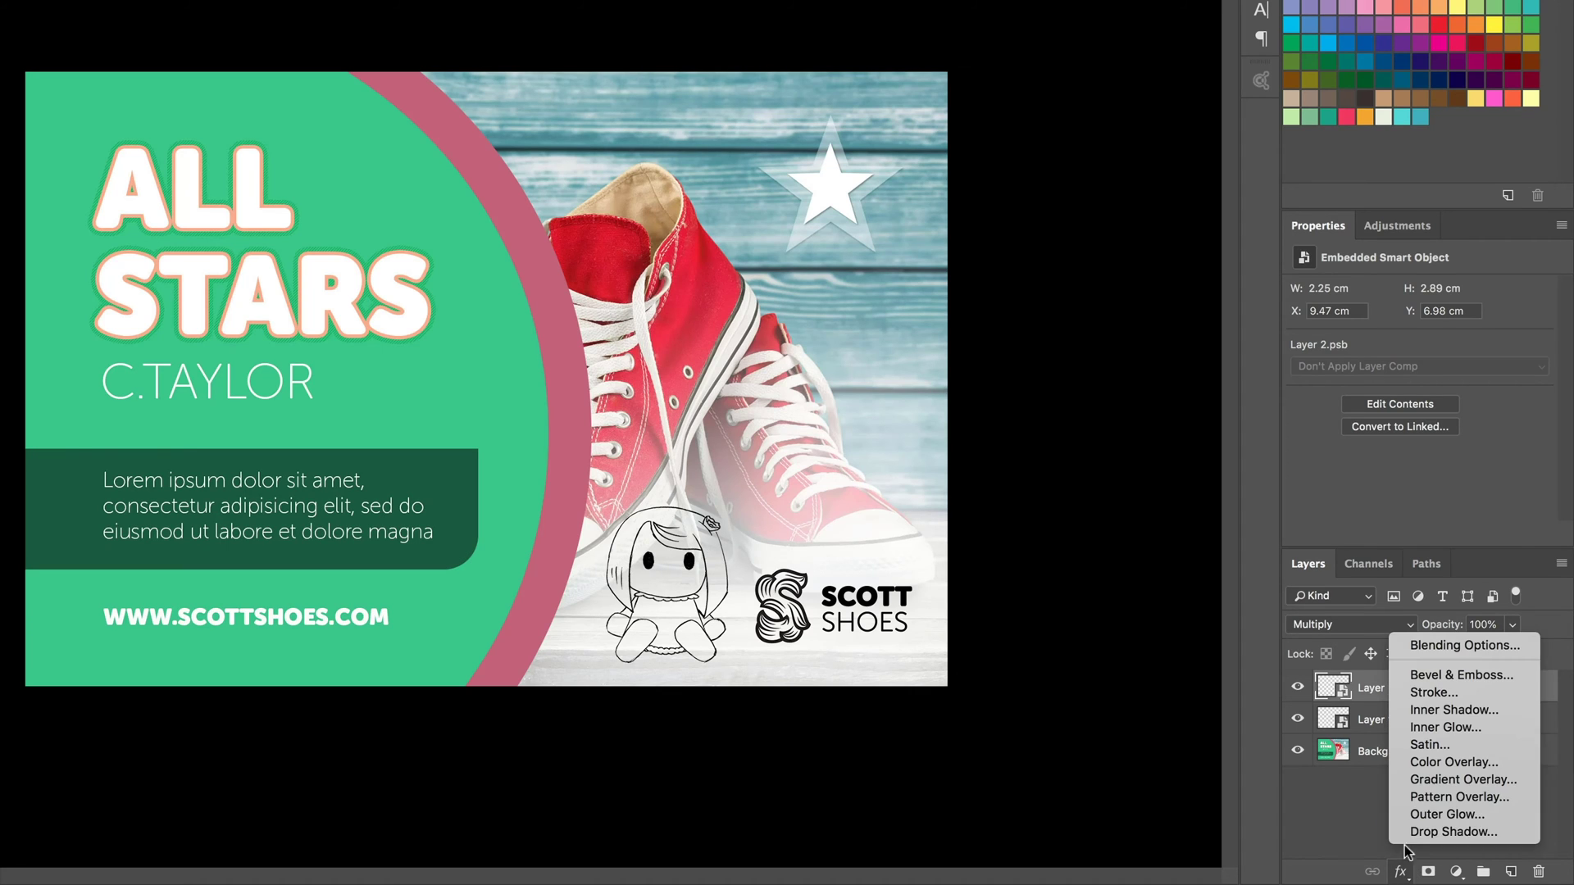
left_click(1427, 767)
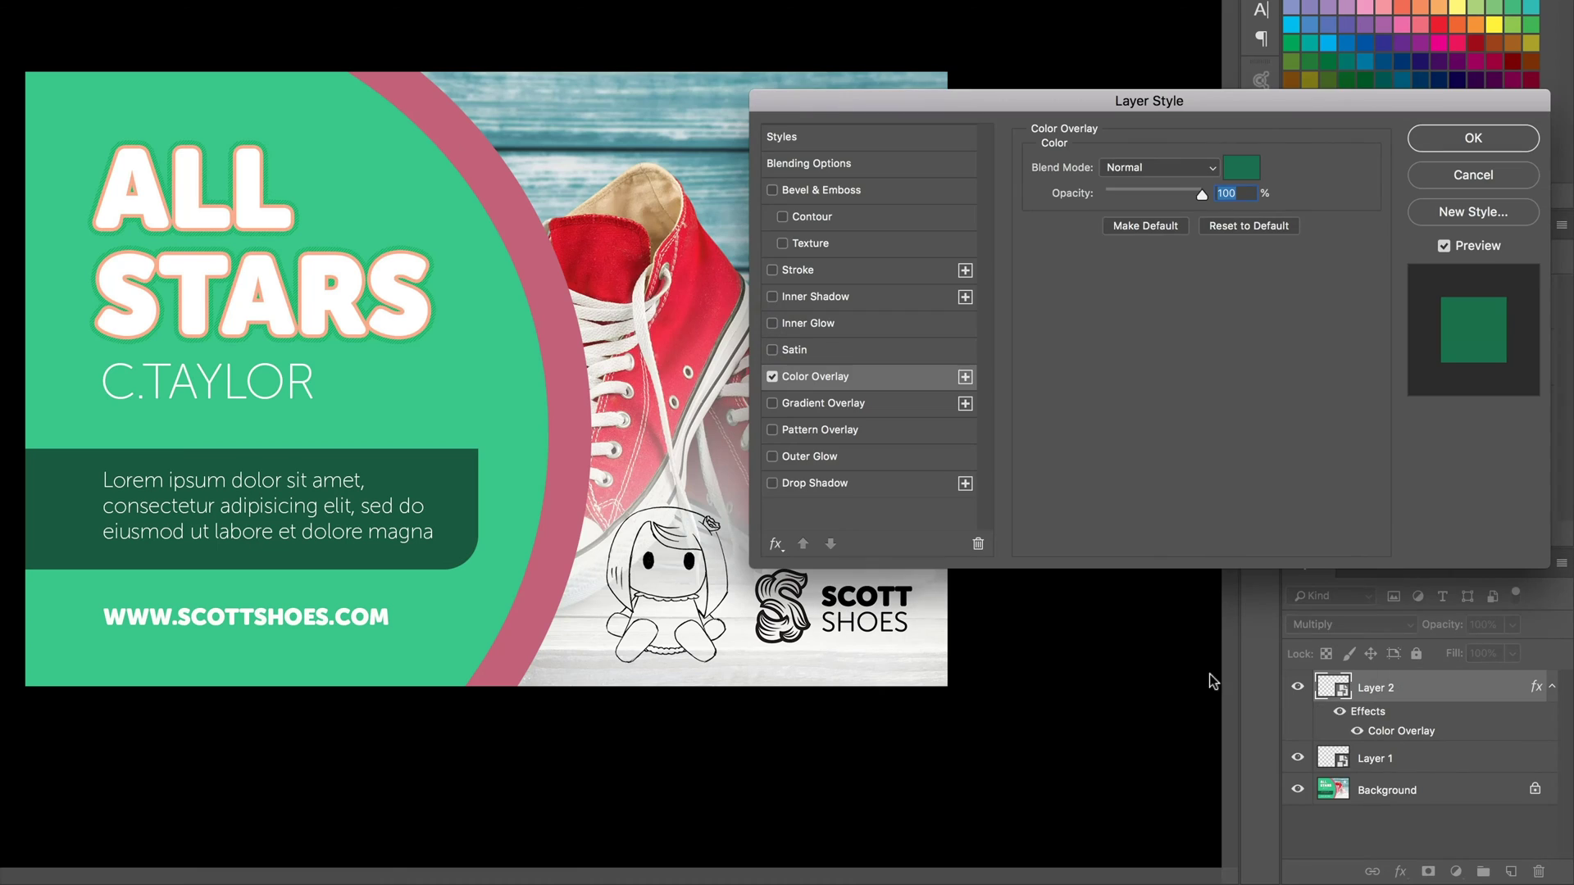
left_click(1475, 175)
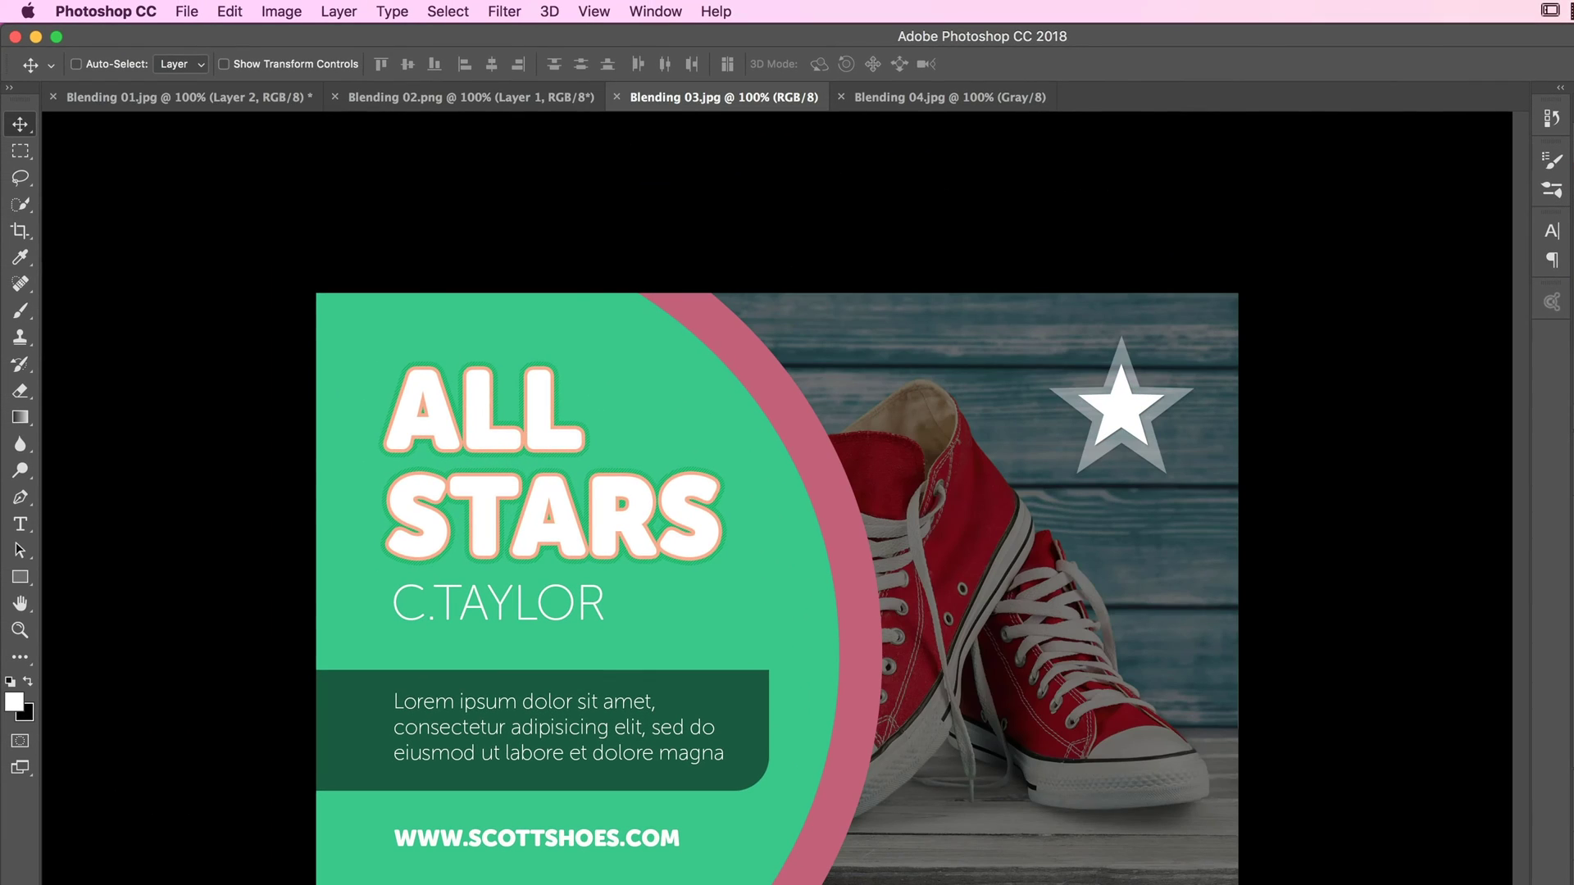
Copy the Scott Shoes logo onto Blending 03.jpg and scale it to about 44%
left_click(374, 98)
left_click_drag(705, 611, 1046, 816)
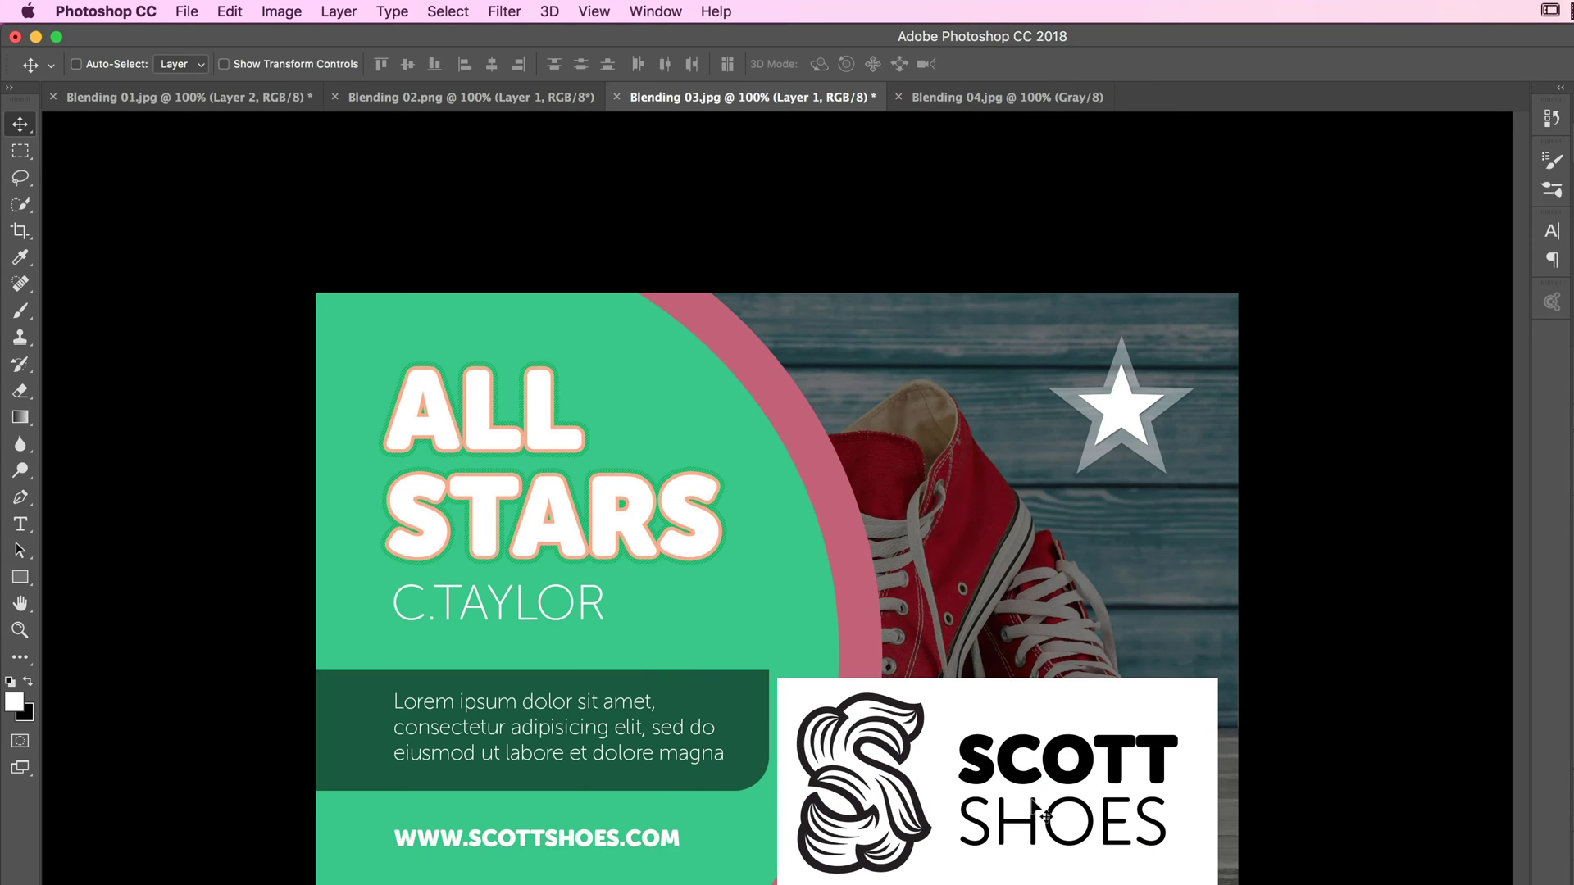
key("super+t")
left_click_drag(765, 676, 1016, 789)
key("Return")
key("shift+Up")
key("shift+Up")
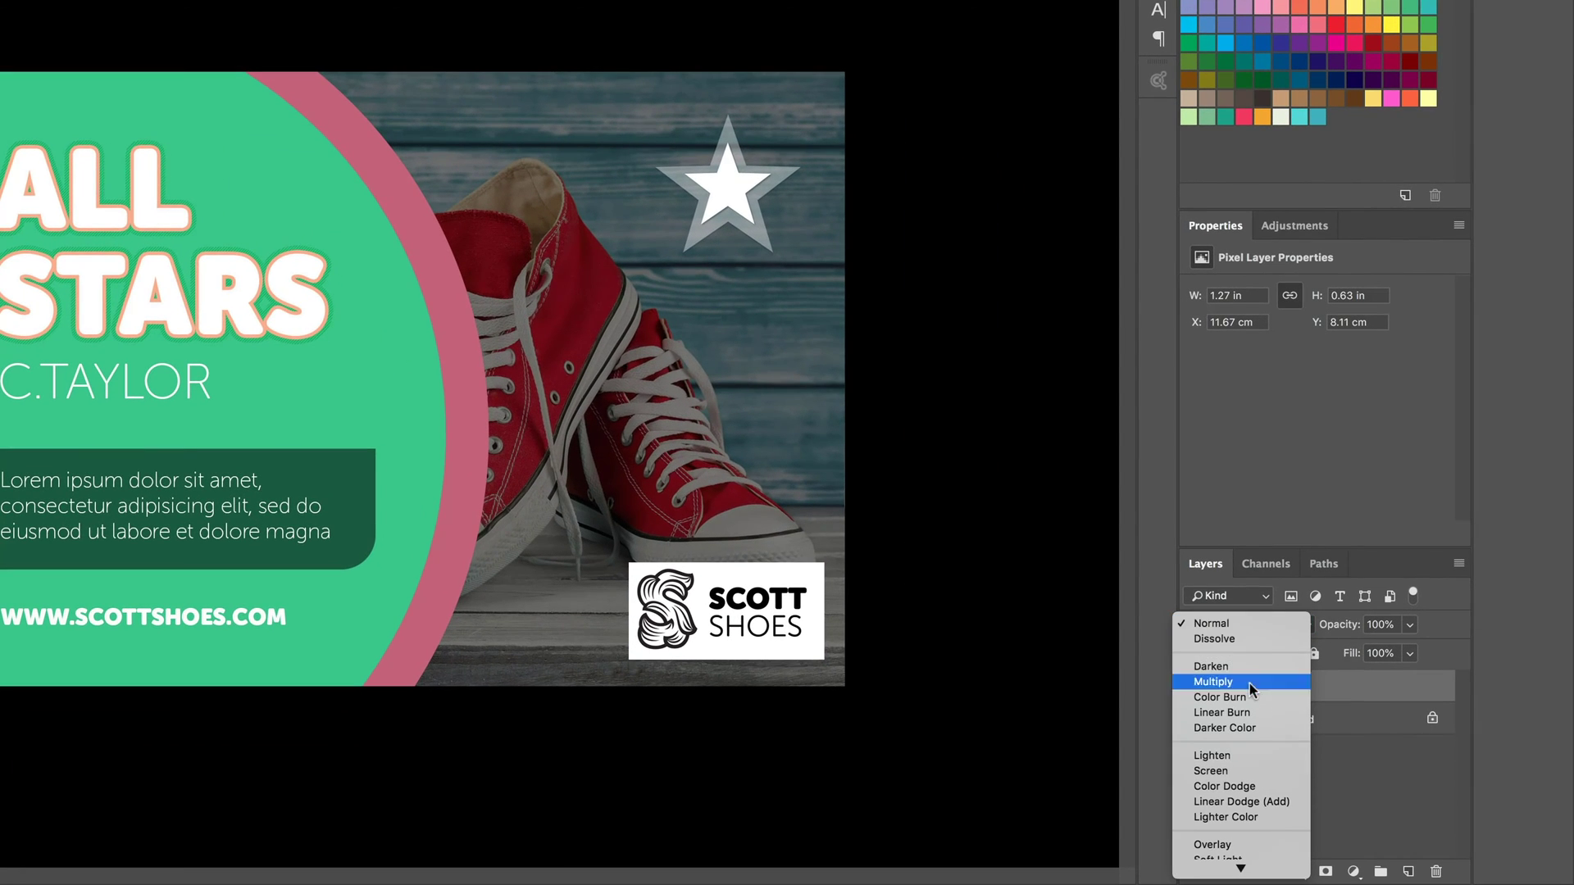
Compare Multiply, Color Burn and Linear Burn, then set the logo to Divide to turn it white
left_click(1247, 681)
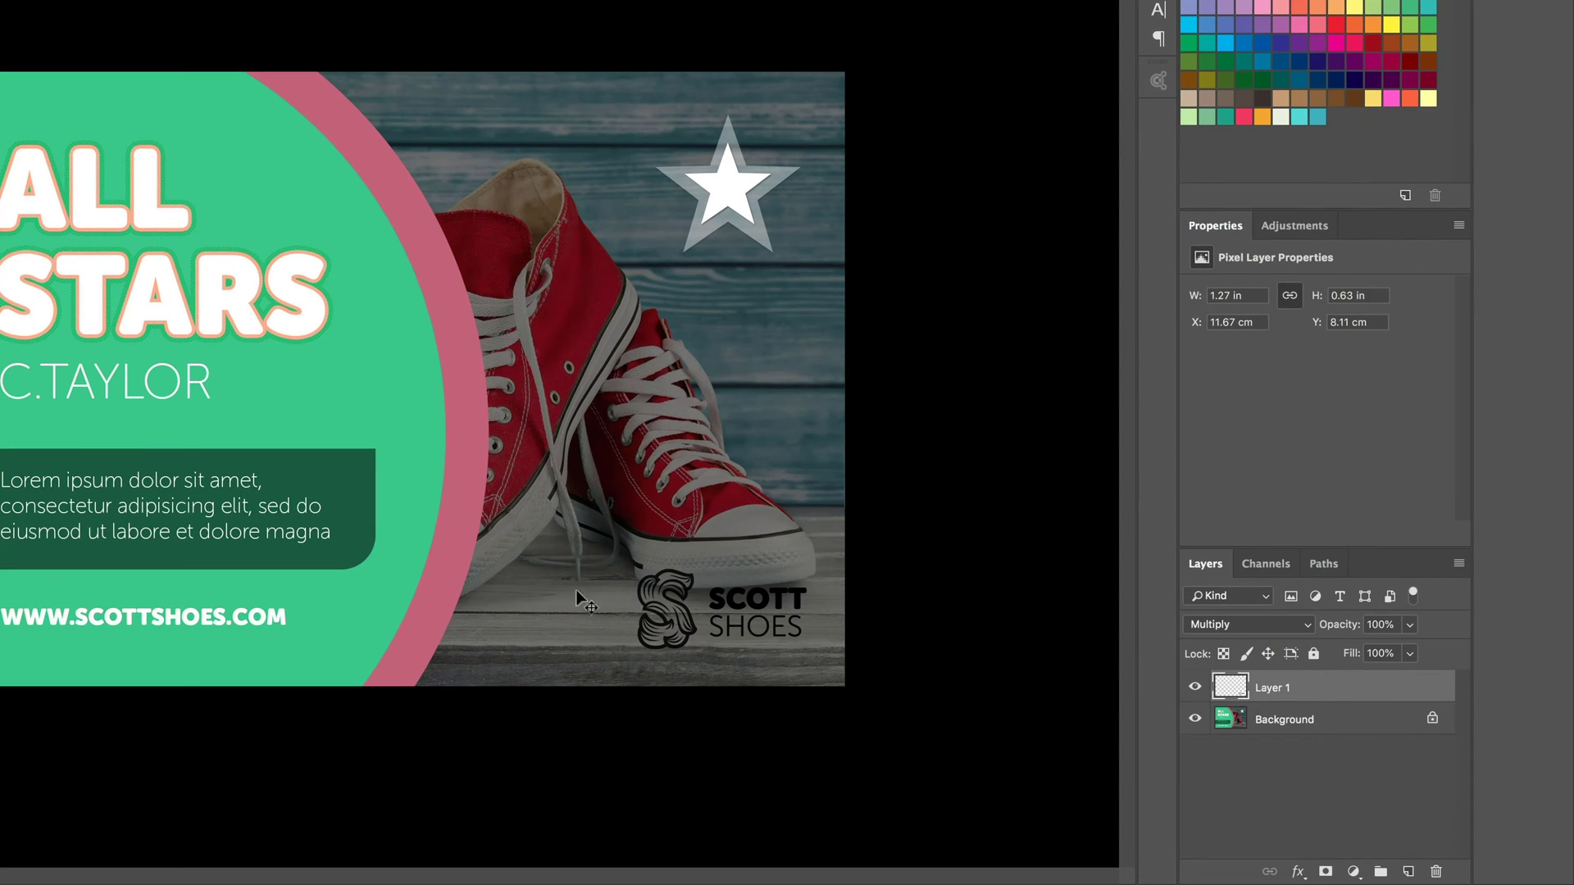
left_click(1248, 626)
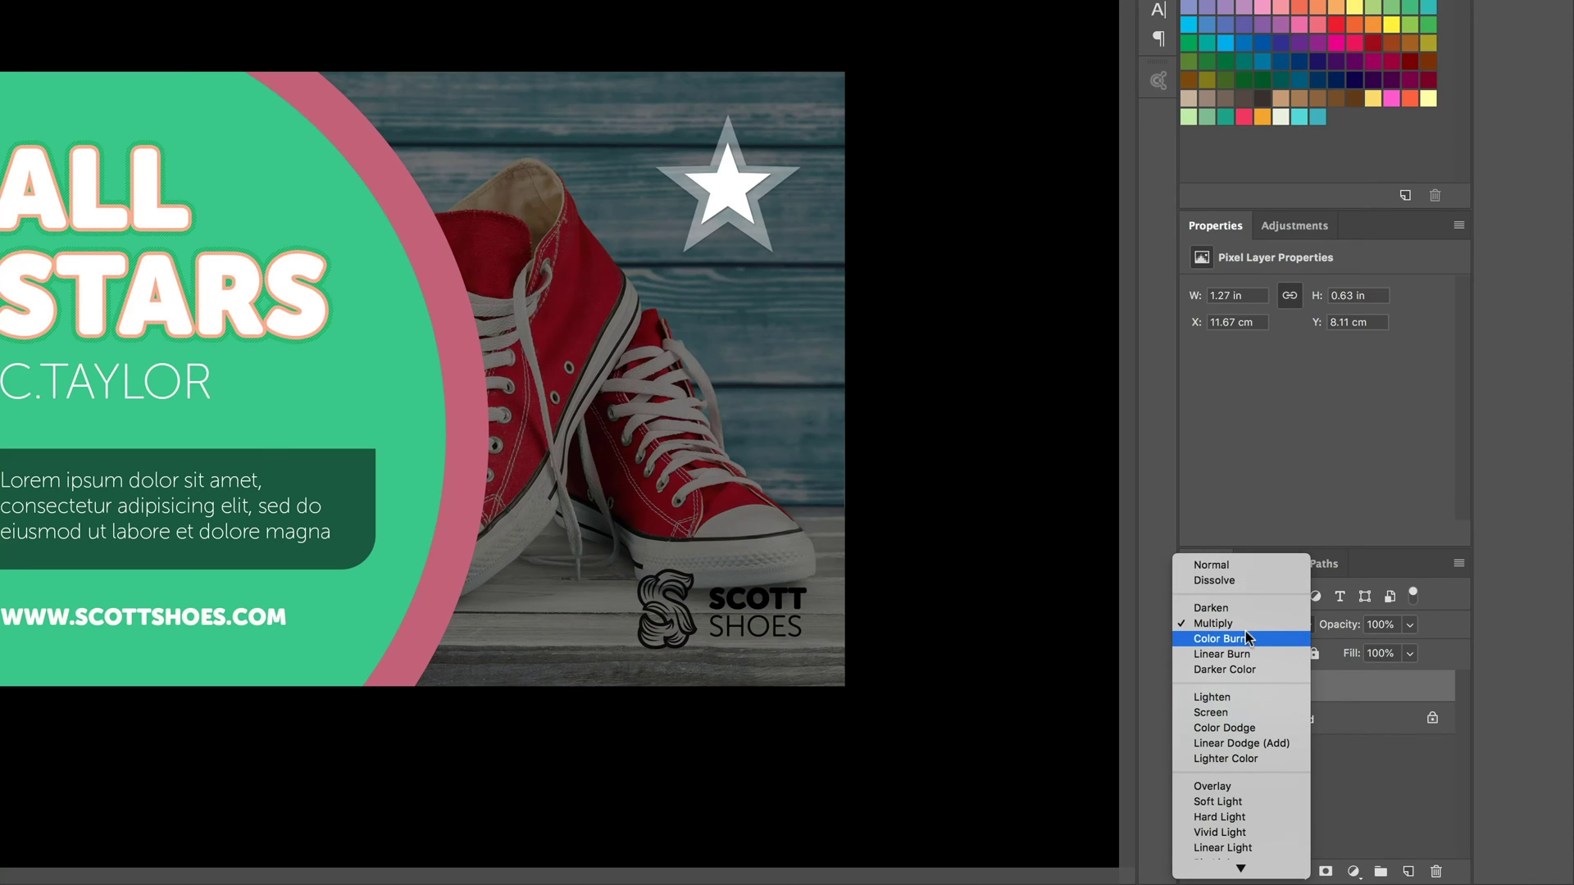
left_click(1245, 638)
left_click(1244, 635)
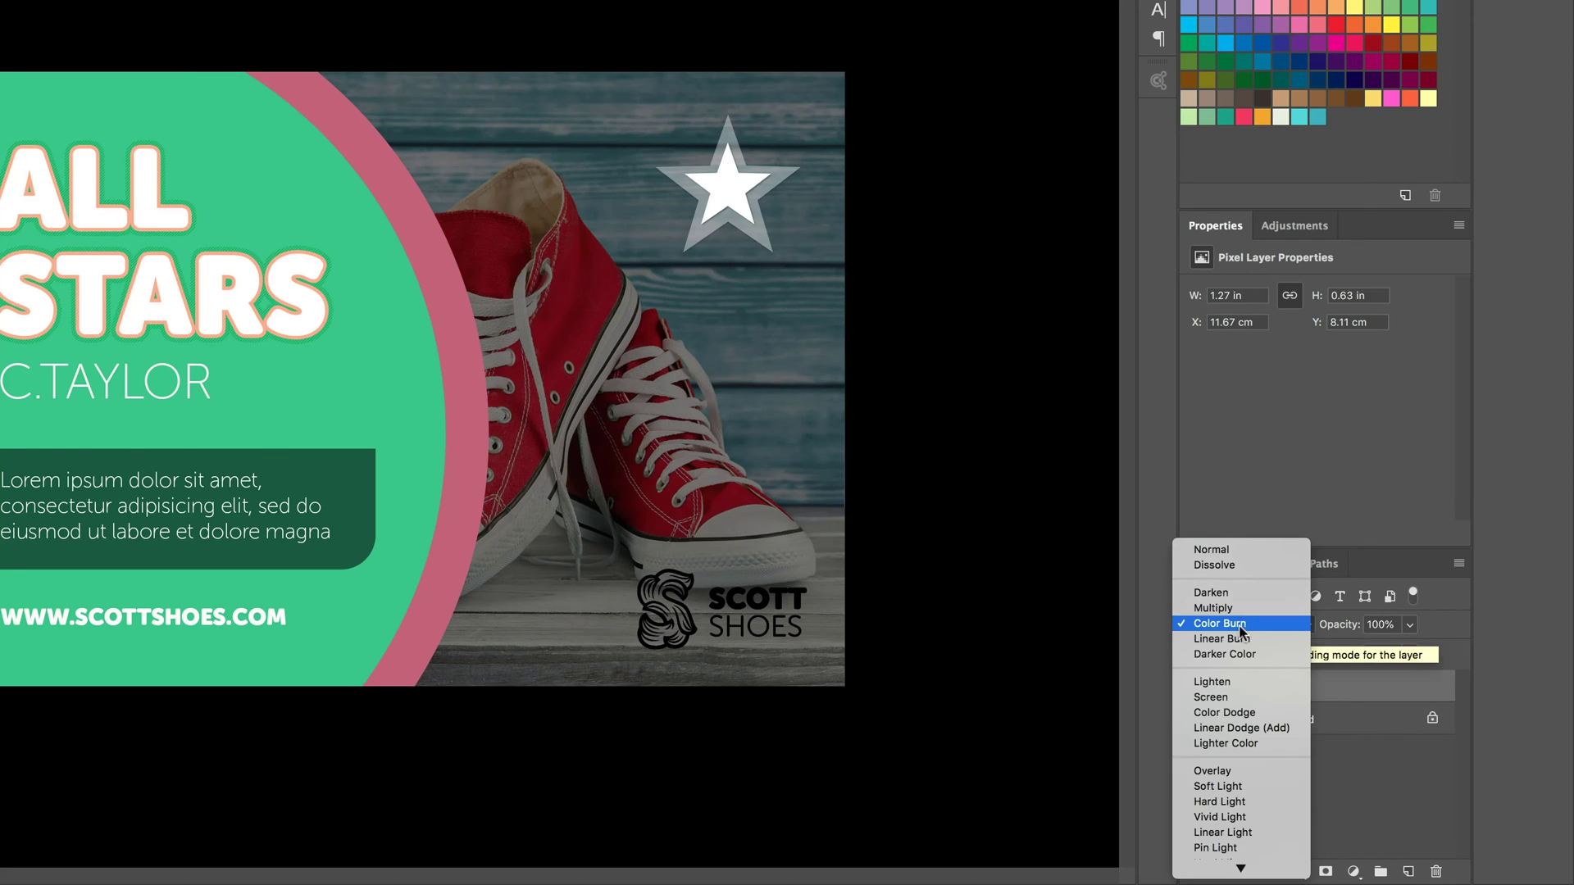
left_click(1239, 640)
left_click(1238, 628)
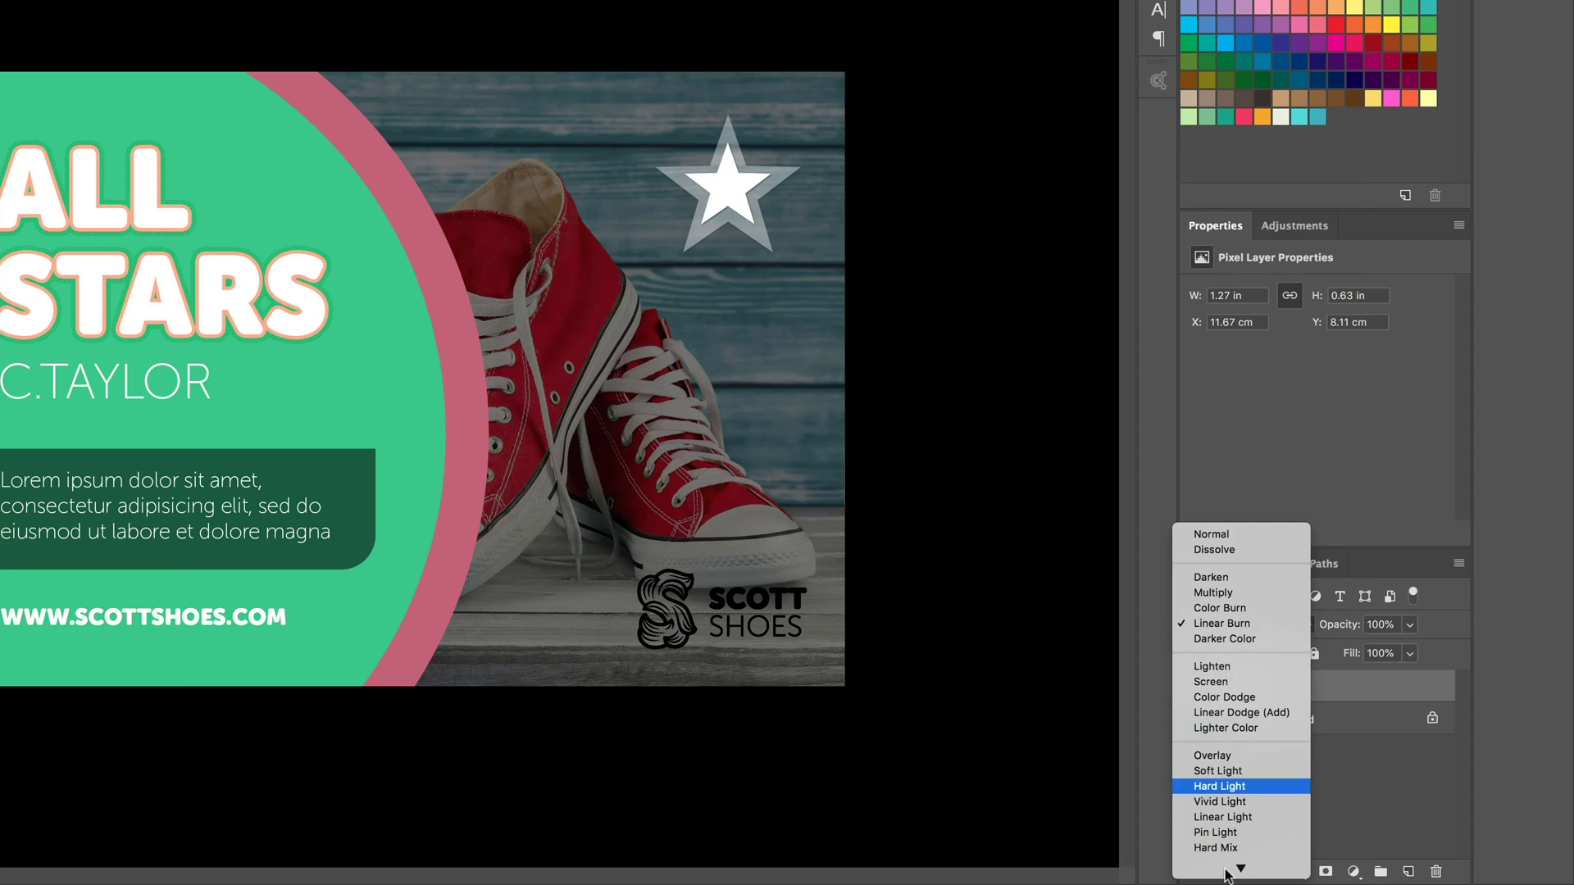
scroll(1238, 819, "down", 3)
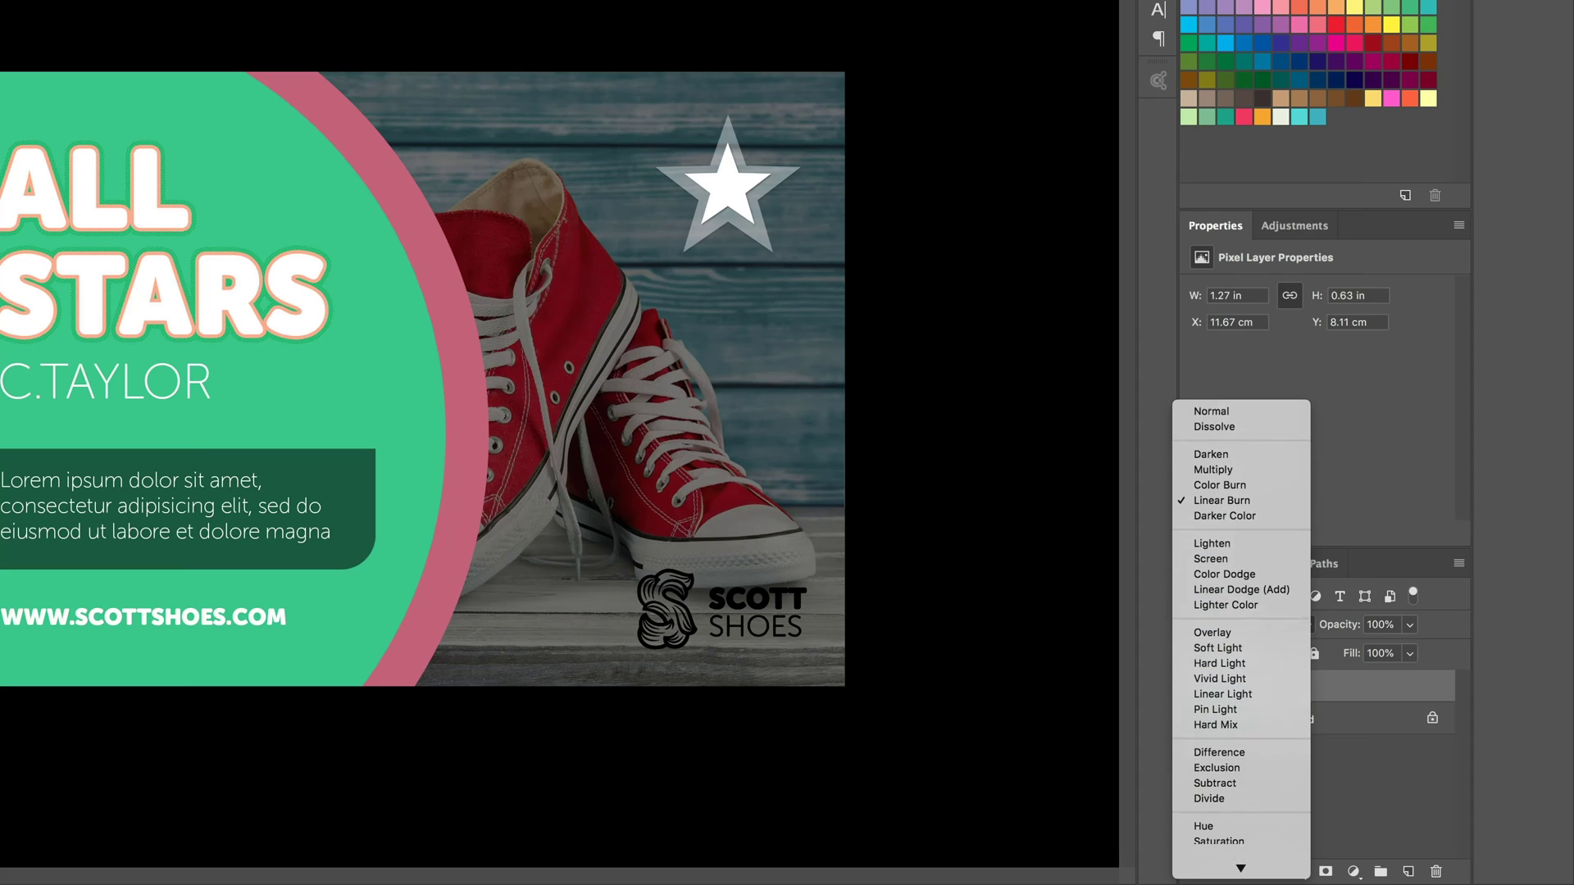
left_click(1233, 795)
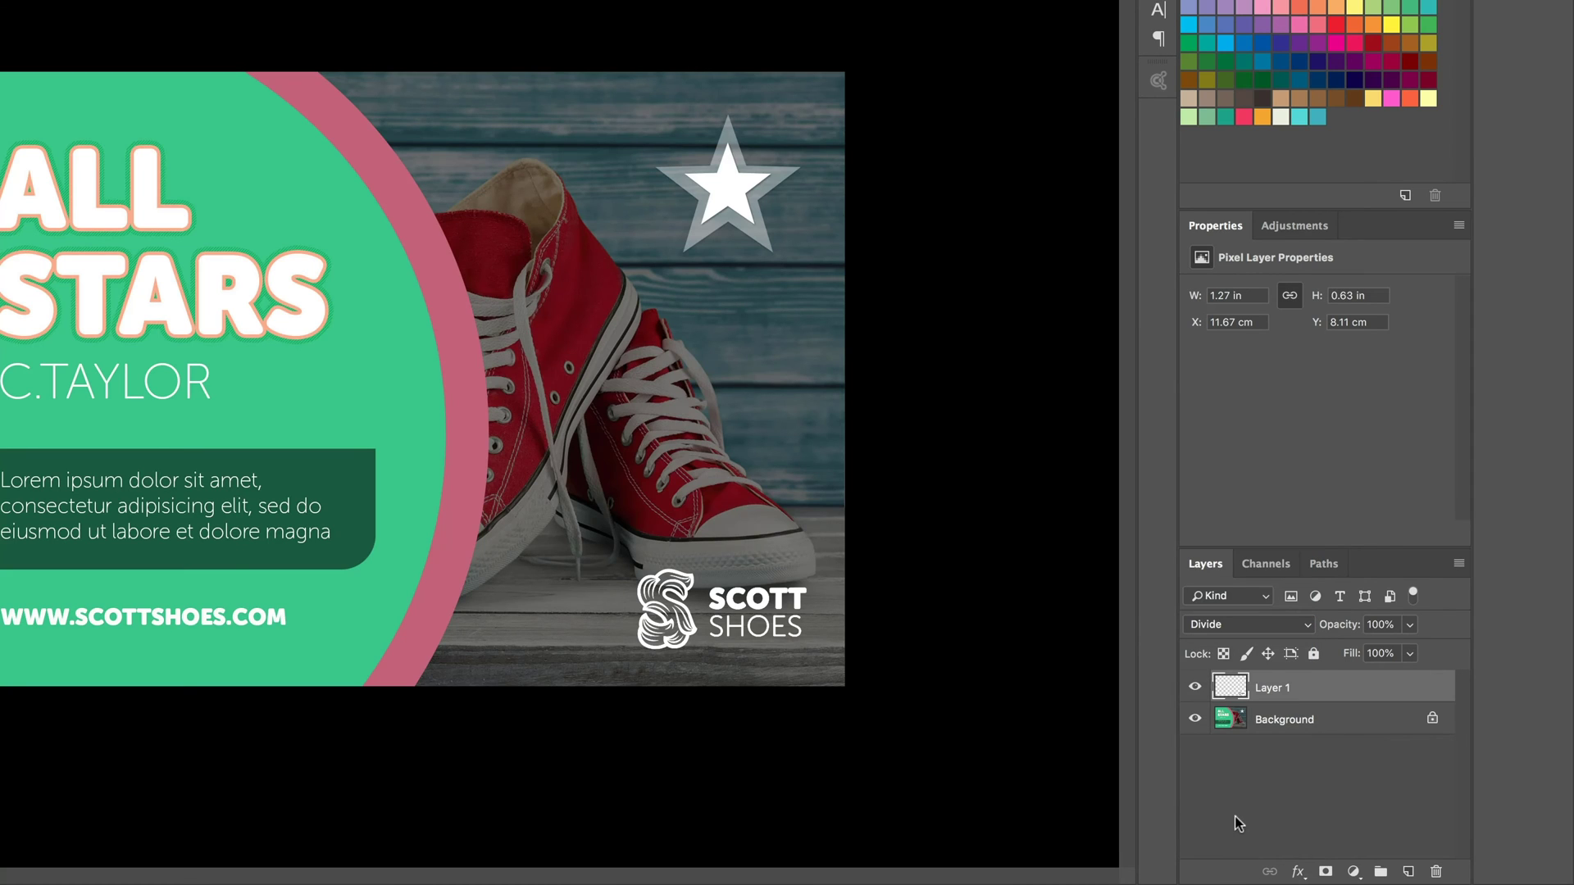
Position the white logo slightly down and right in the poster's bottom-right corner
key("ctrl+plus")
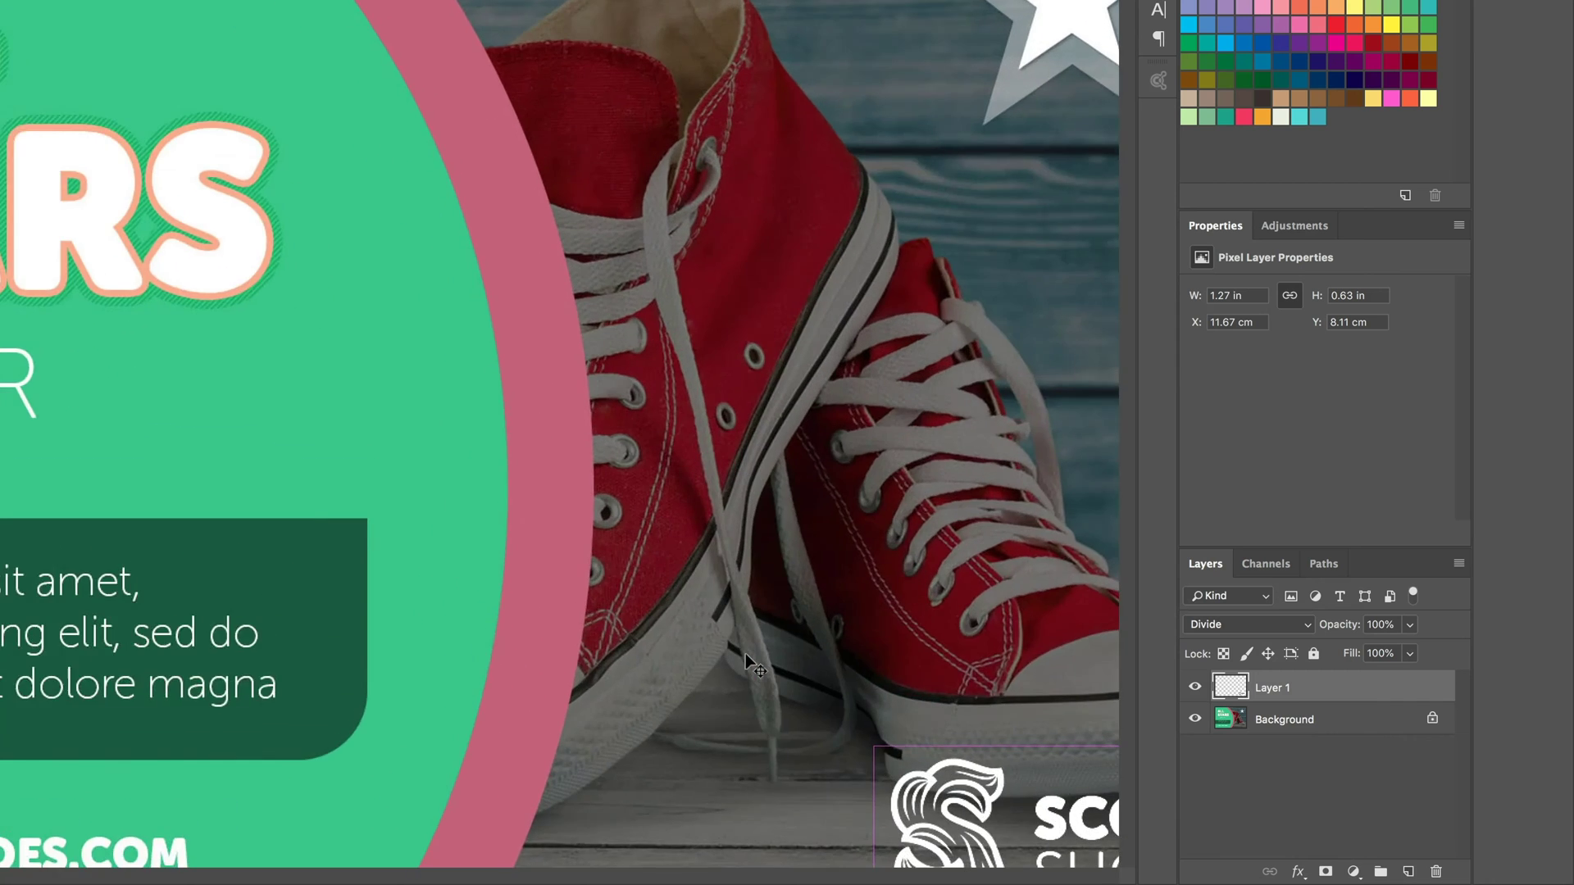
scroll(745, 652, "right", 5)
scroll(574, 491, "down", 10)
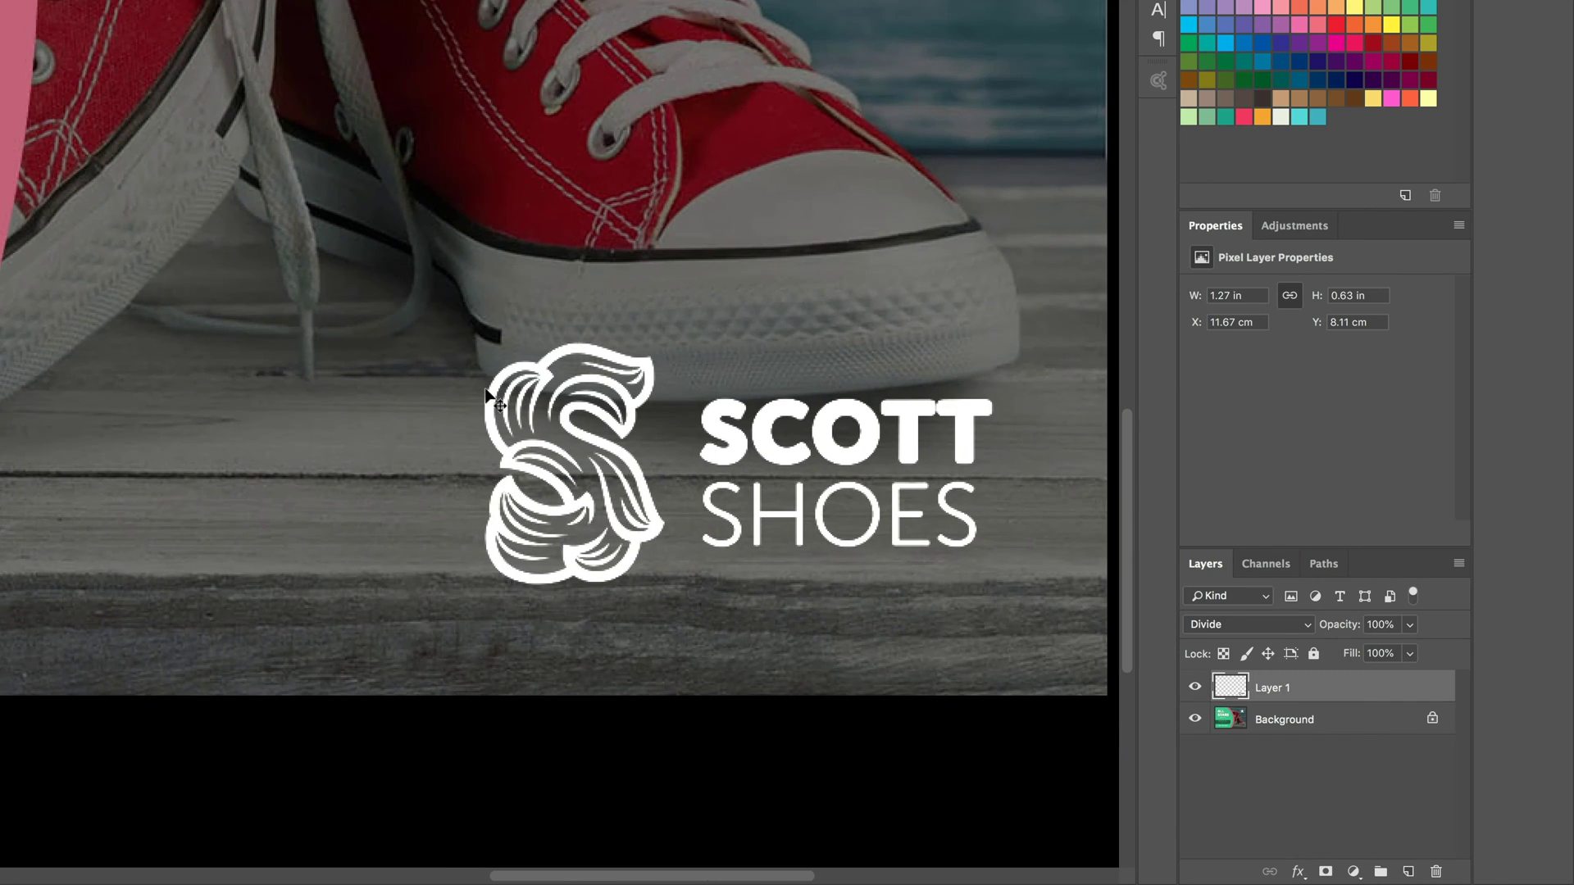
key("ctrl+minus")
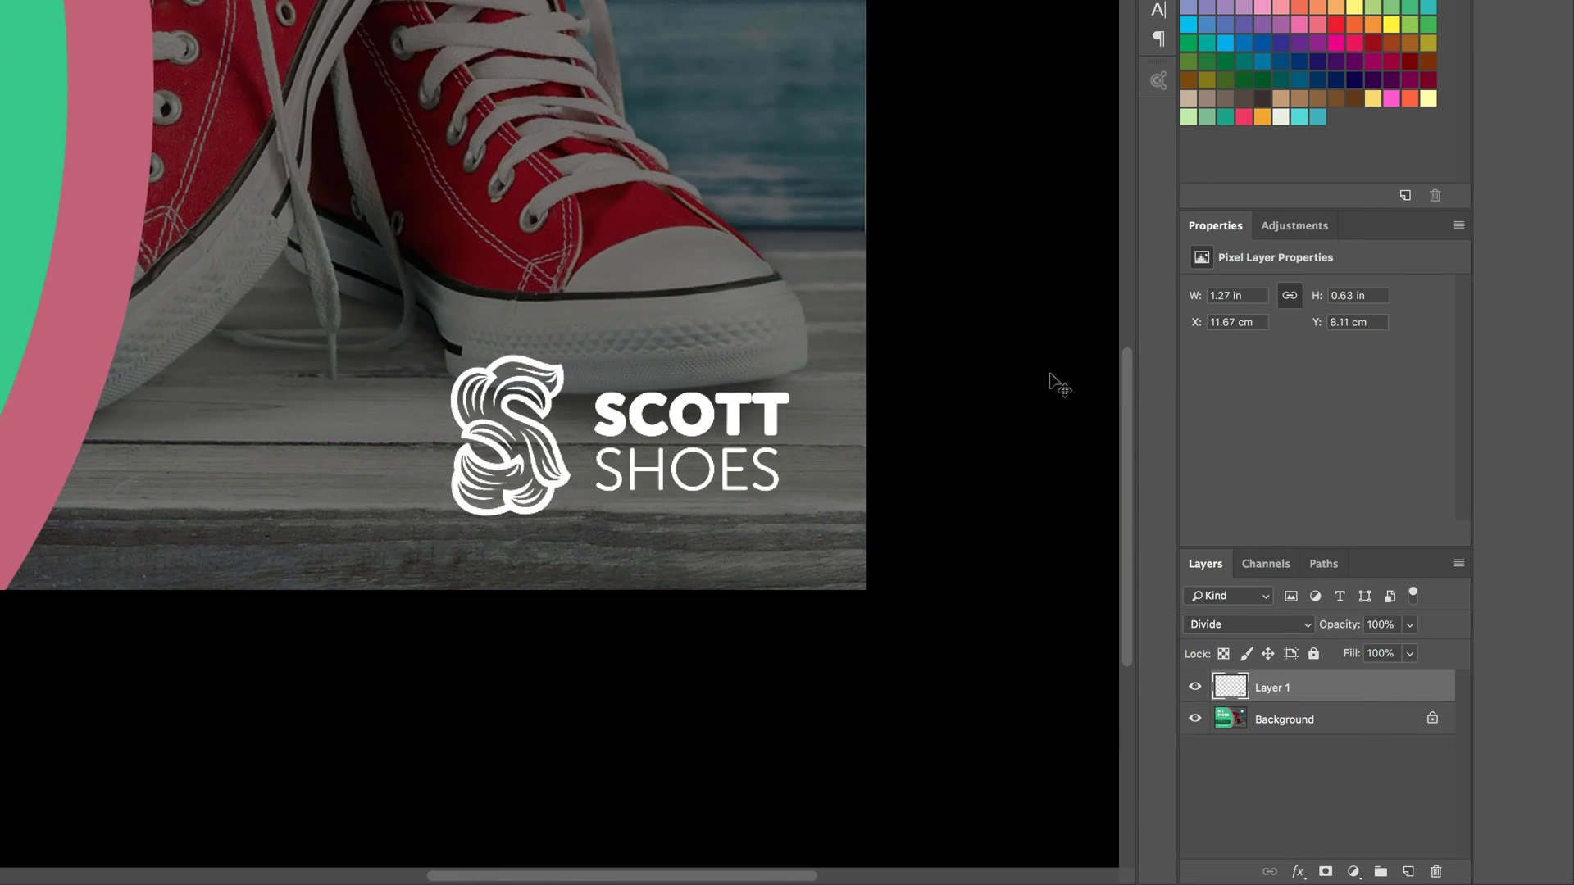
left_click_drag(735, 418, 758, 467)
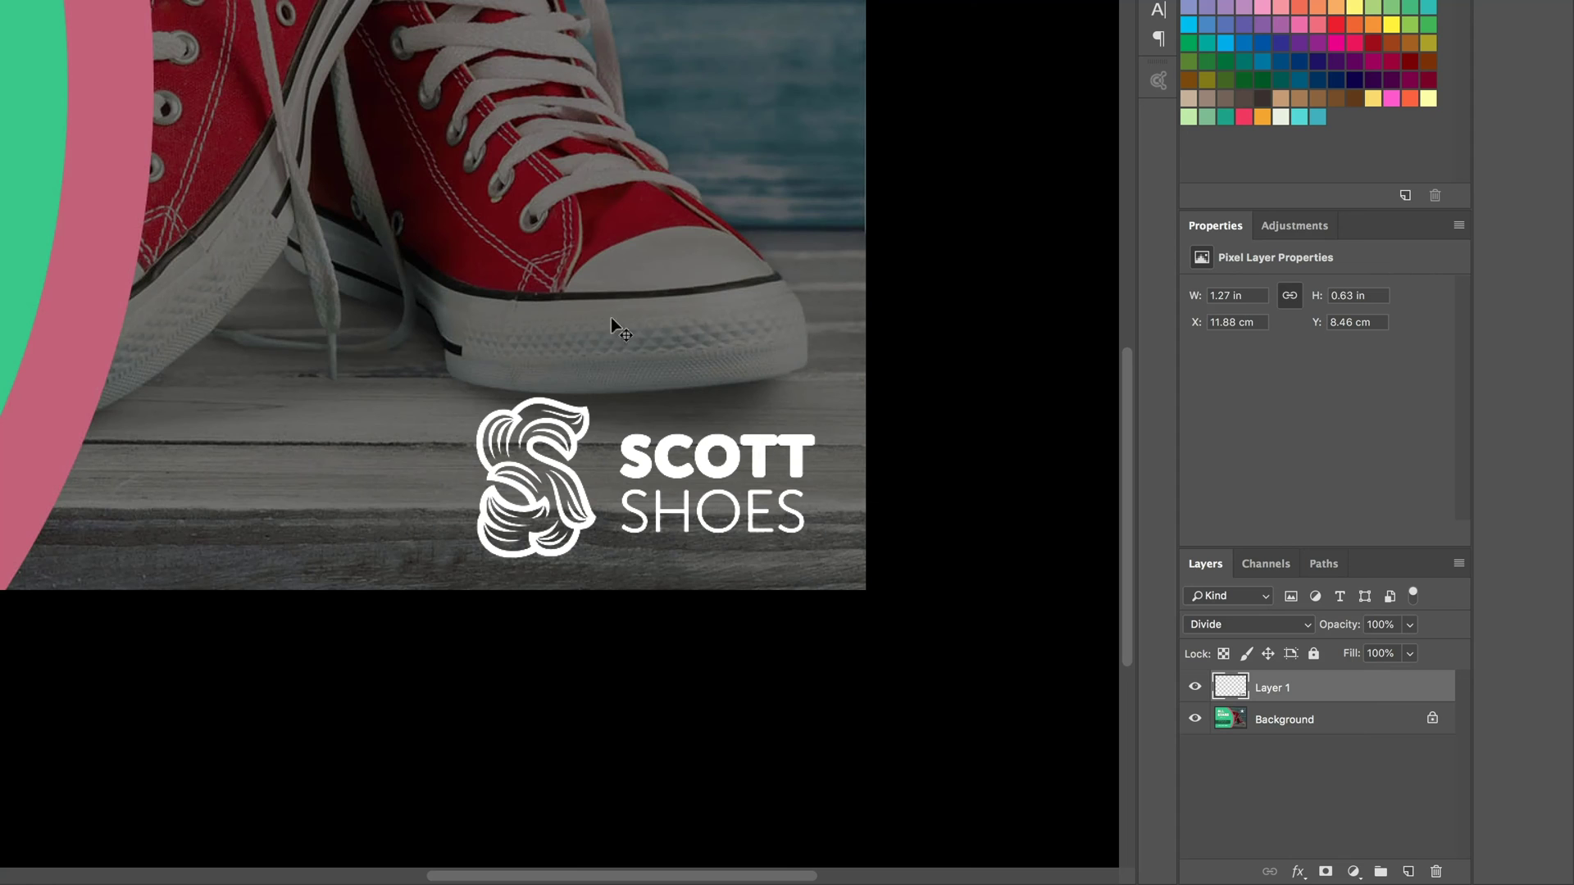
key("ctrl+minus")
key("ctrl+minus")
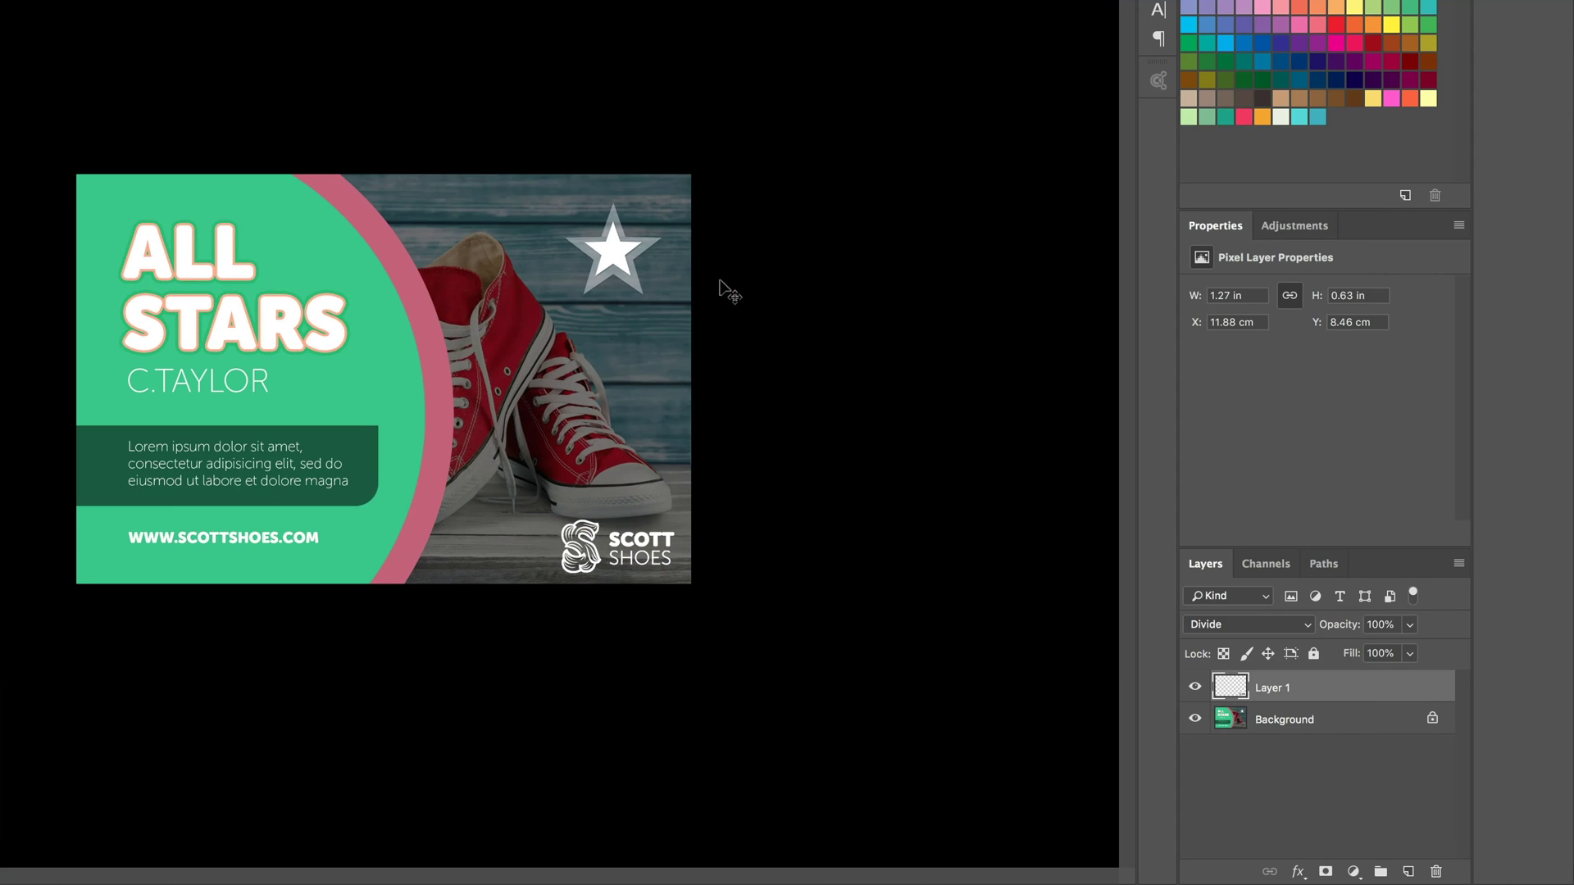
key("ctrl+plus")
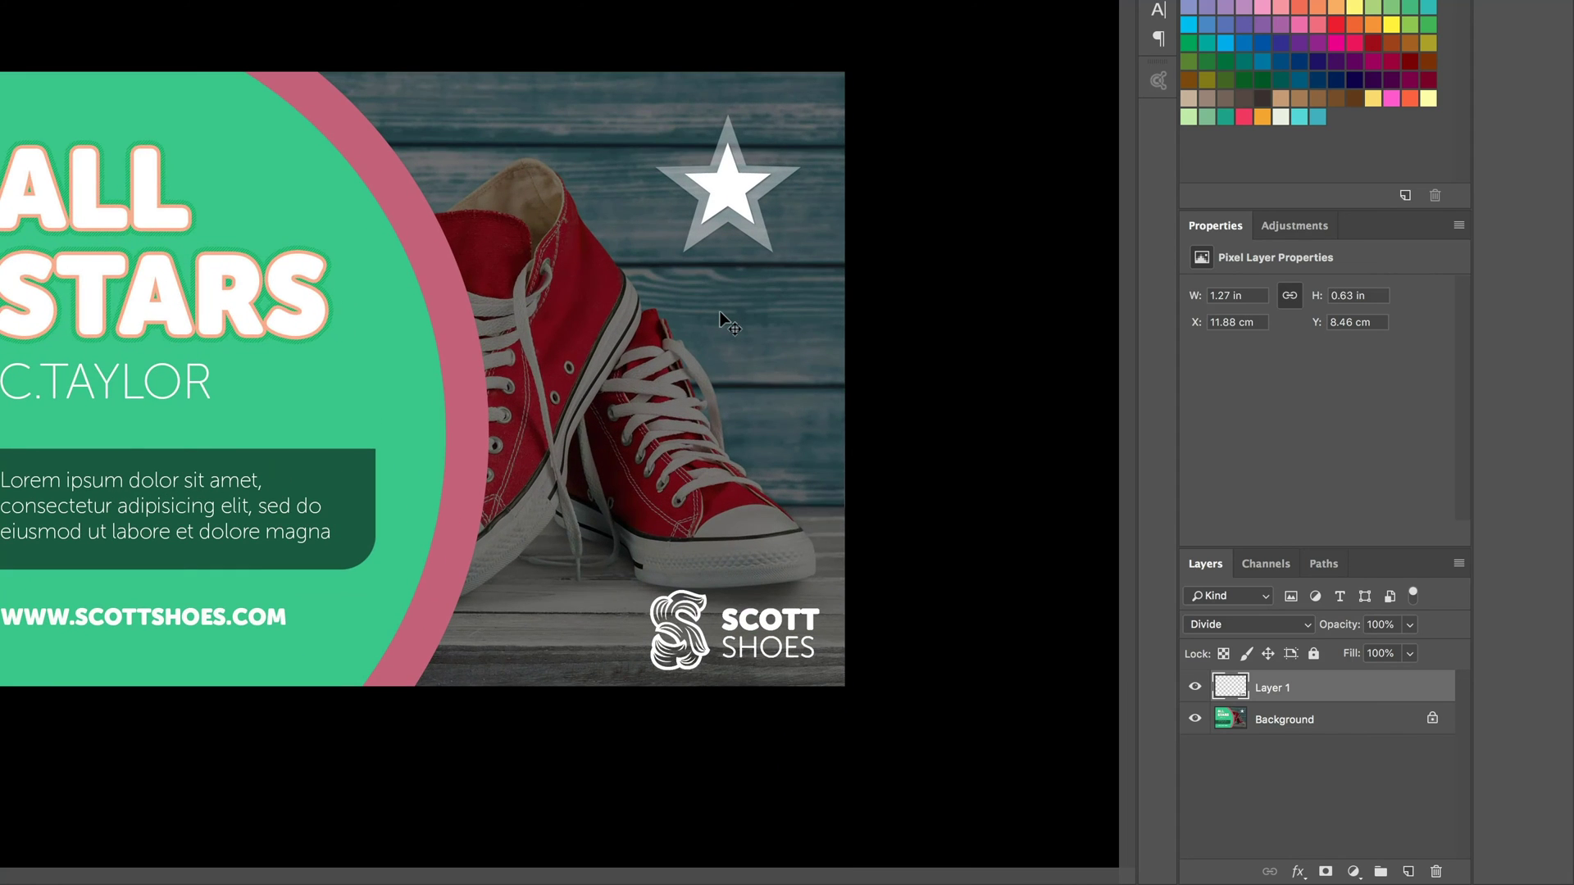